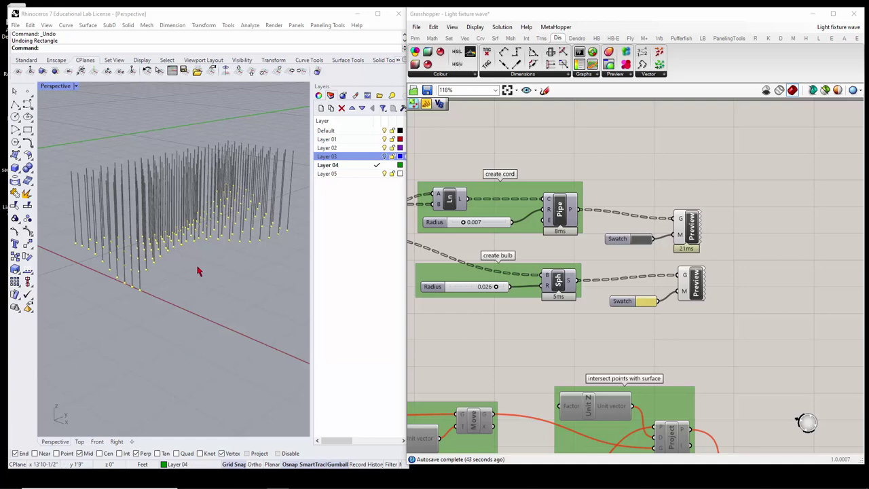
# Step: Turn on Layer 03 to reveal the blue box and wave curves around the pole grid
pyautogui.moveTo(197, 271)
pyautogui.mouseDown(button='right')
pyautogui.moveTo(196, 251)
pyautogui.moveTo(208, 275)
pyautogui.moveTo(192, 265)
pyautogui.mouseUp(button='right')
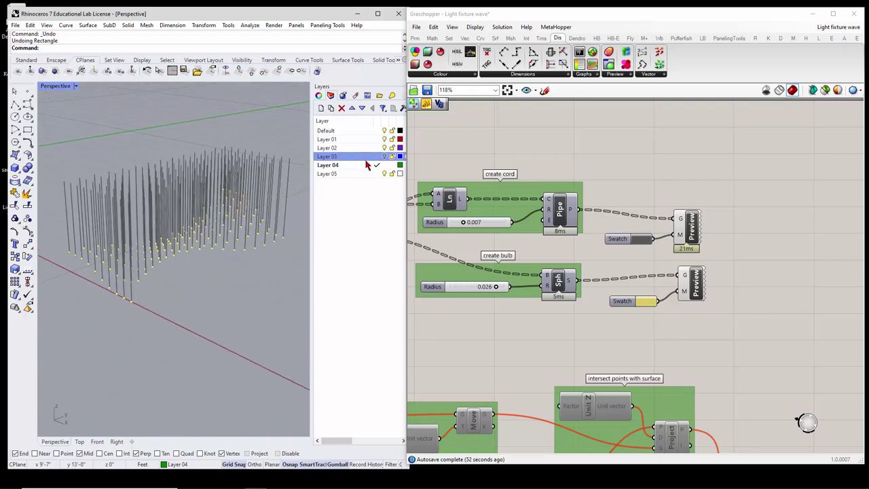
pyautogui.click(384, 157)
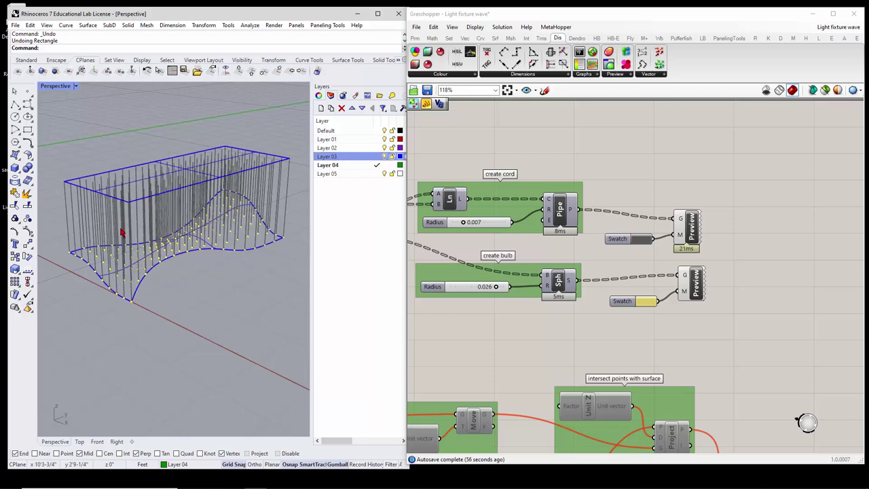
pyautogui.scroll(-5, 678, 214)
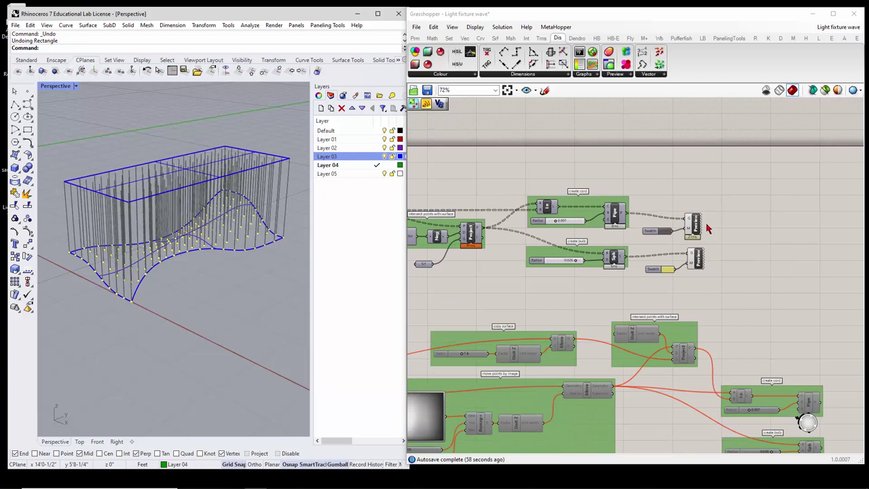
pyautogui.scroll(3, 478, 224)
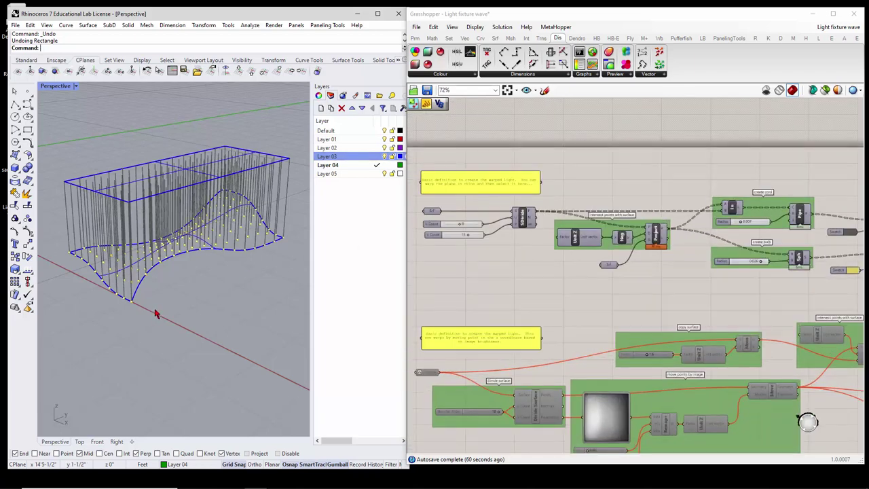
pyautogui.scroll(-3, 133, 298)
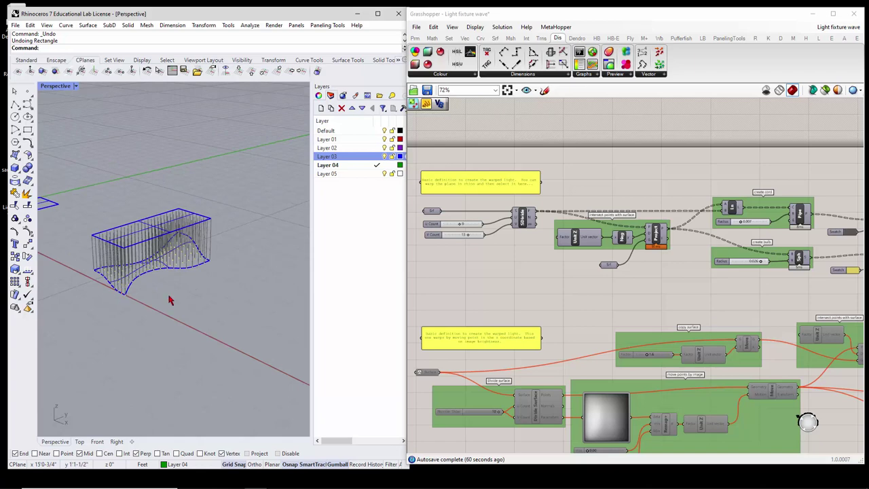
pyautogui.scroll(-2, 173, 302)
pyautogui.scroll(2, 228, 326)
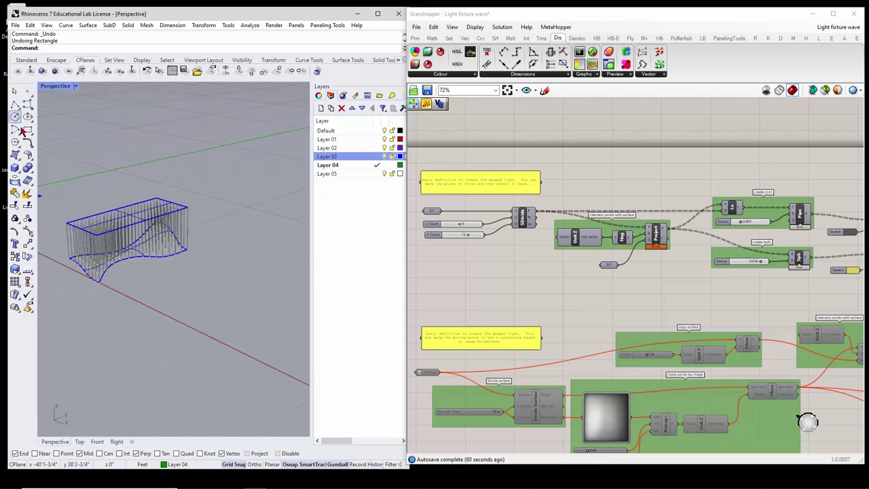
# Step: Draw a flat rectangular Surface > Plane on the ground beside the model
pyautogui.click(21, 166)
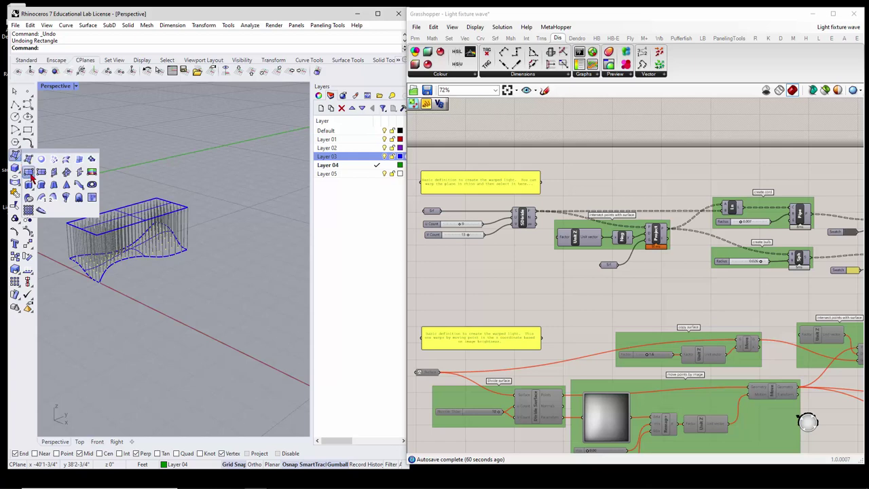
pyautogui.click(29, 171)
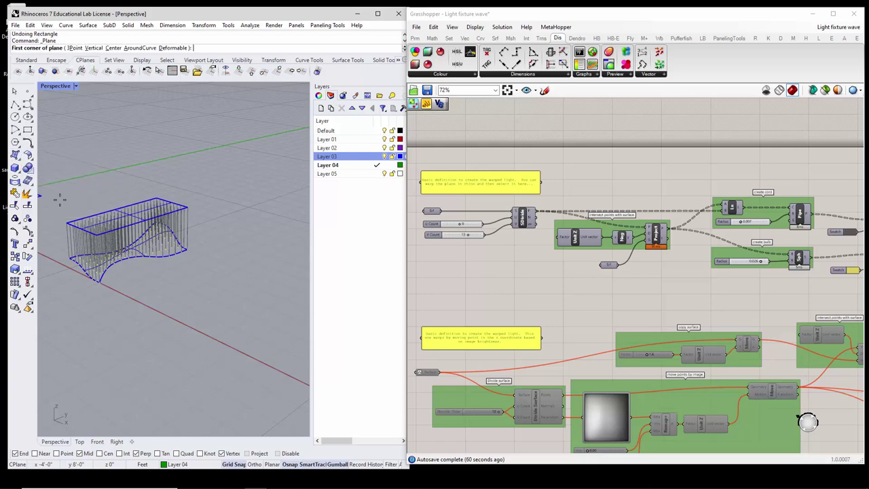
pyautogui.click(193, 327)
pyautogui.scroll(-3, 167, 314)
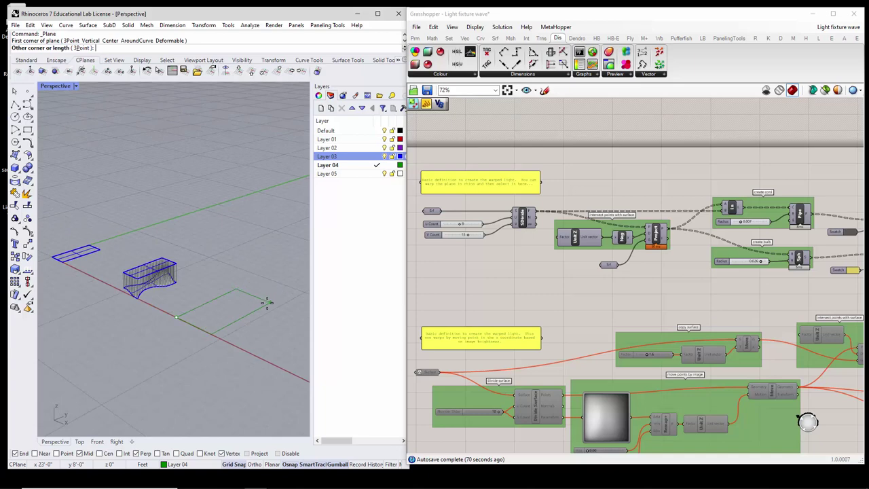
pyautogui.click(266, 304)
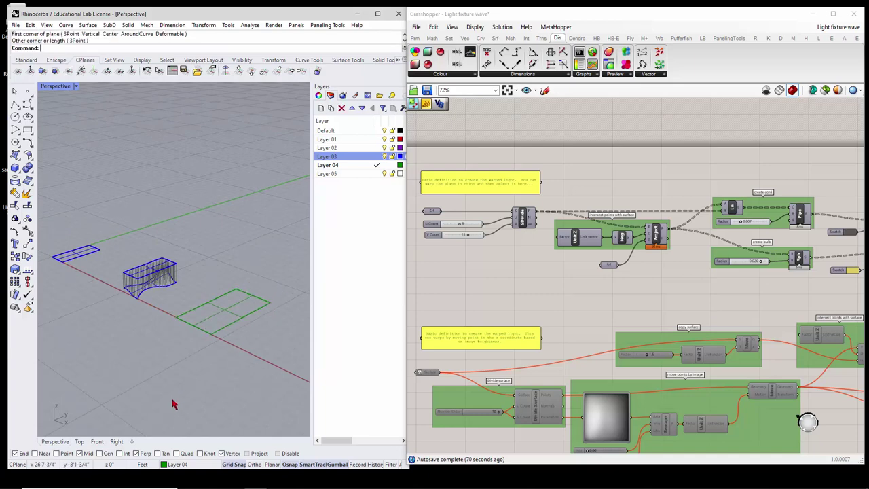
# Step: Make a copy of the plane raised 3 feet above the original
pyautogui.click(243, 315)
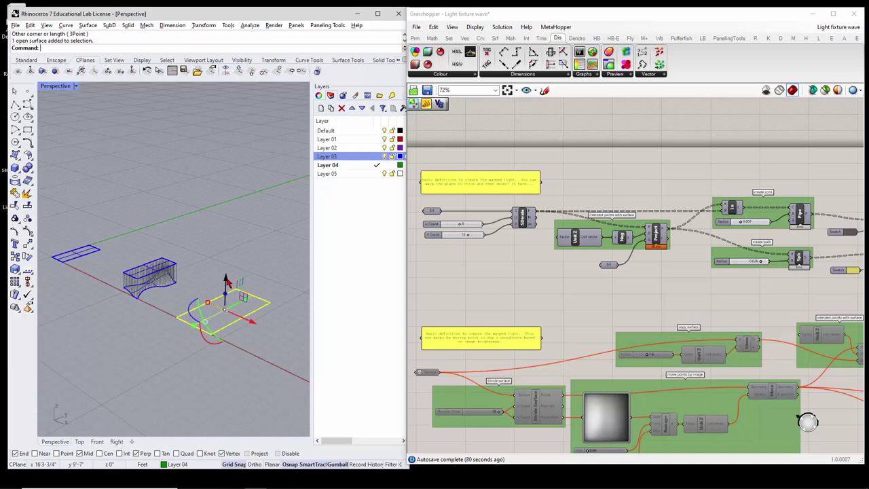
pyautogui.moveTo(229, 285); pyautogui.dragTo(227, 250)
pyautogui.click(208, 374)
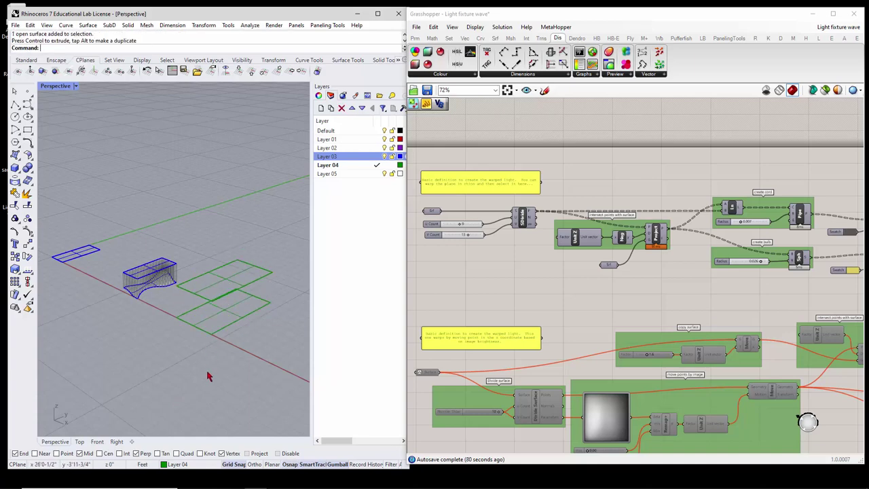
pyautogui.middleClick(227, 361)
pyautogui.middleClick(206, 360)
pyautogui.moveTo(156, 358); pyautogui.dragTo(157, 343, button='right')
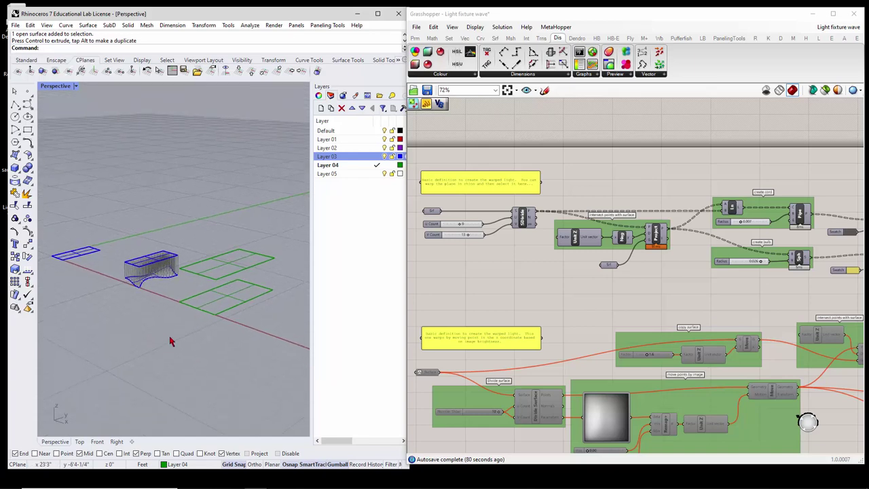
pyautogui.scroll(2, 245, 279)
pyautogui.scroll(2, 243, 296)
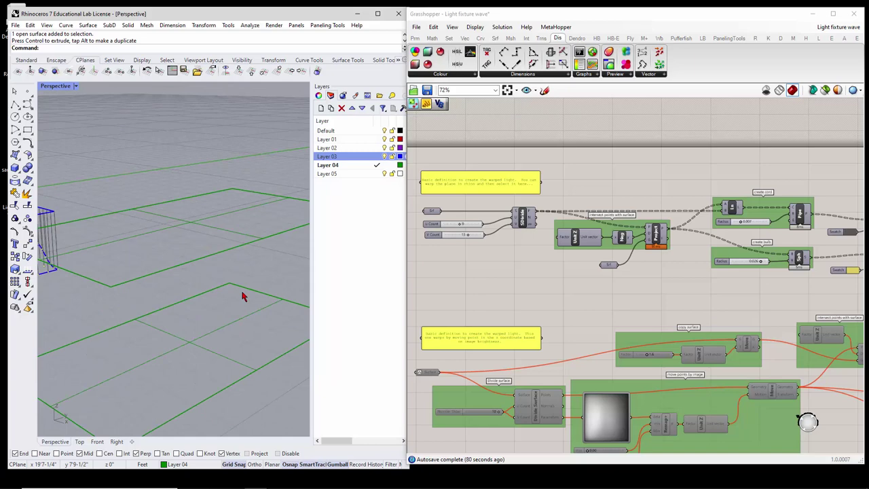
# Step: Rebuild the lower plane with point count U 15, V 10 and degree 9 in both directions
pyautogui.click(244, 294)
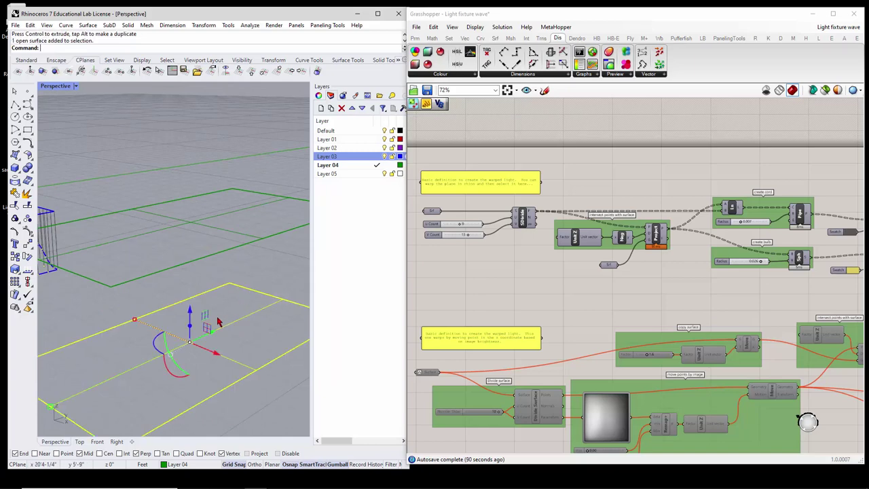
pyautogui.press('Return')
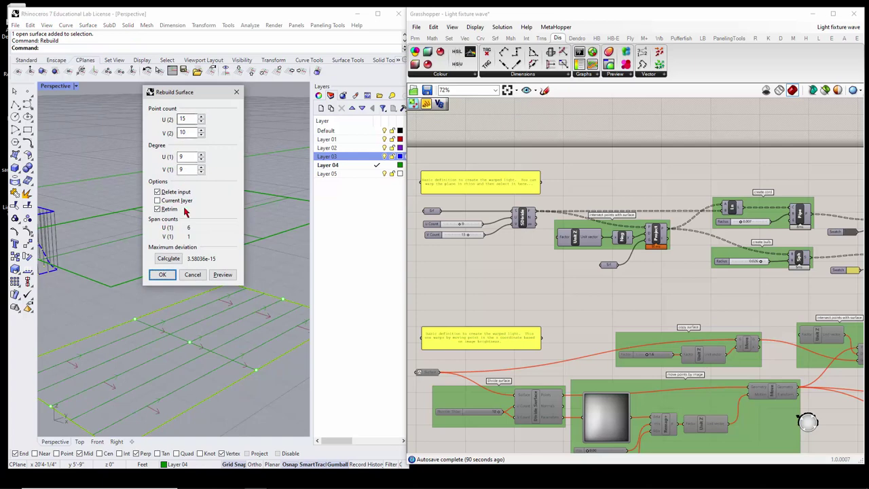
pyautogui.click(165, 275)
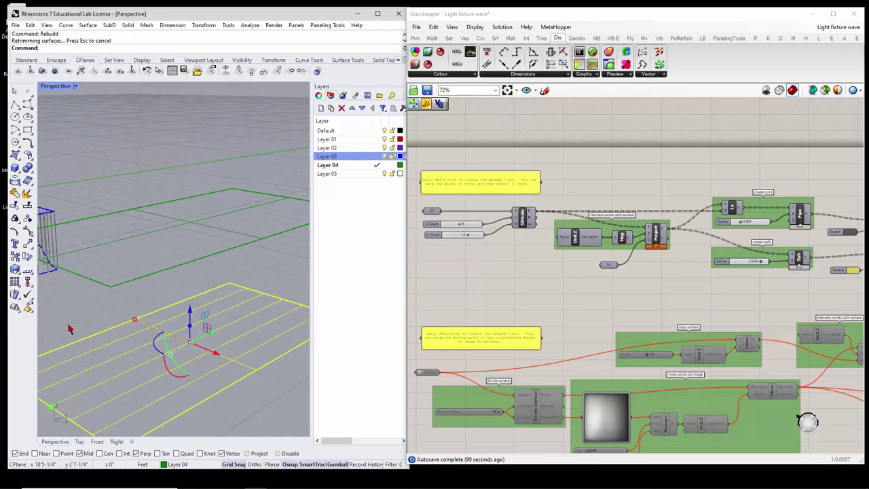
# Step: Show the lower surface's control points and raise bands of 13, 12 and 11 points
pyautogui.click(28, 233)
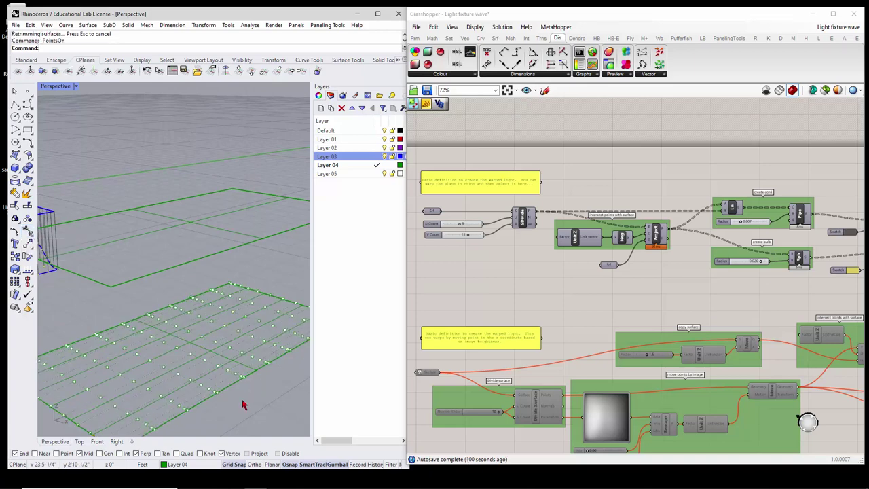
pyautogui.moveTo(201, 424); pyautogui.dragTo(248, 323)
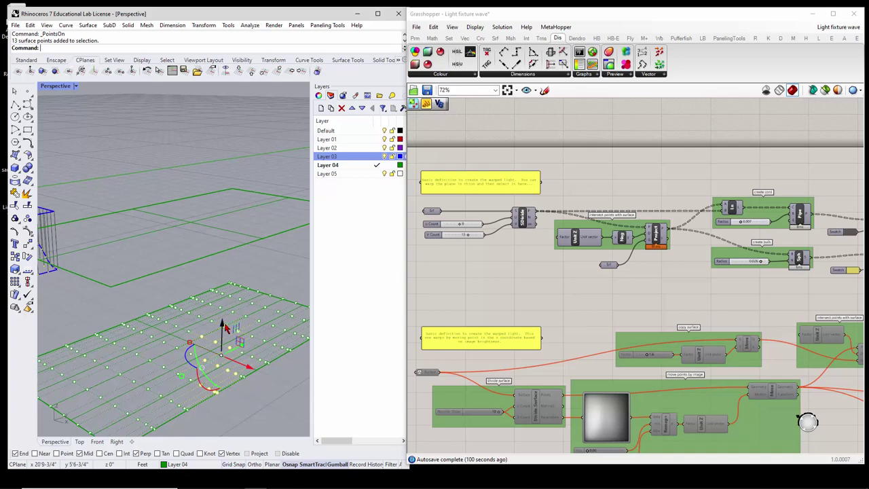
pyautogui.moveTo(222, 324); pyautogui.dragTo(222, 303)
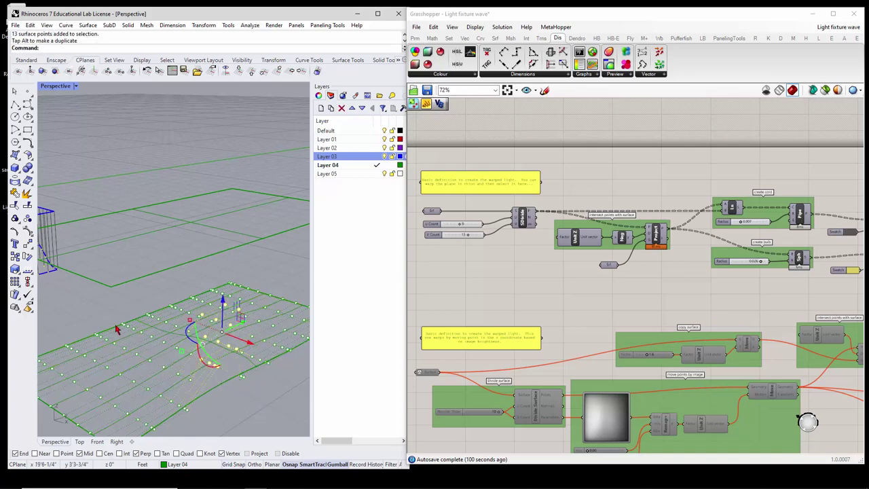
pyautogui.moveTo(81, 314); pyautogui.dragTo(144, 378)
pyautogui.moveTo(115, 309); pyautogui.dragTo(115, 270)
pyautogui.scroll(-5, 197, 340)
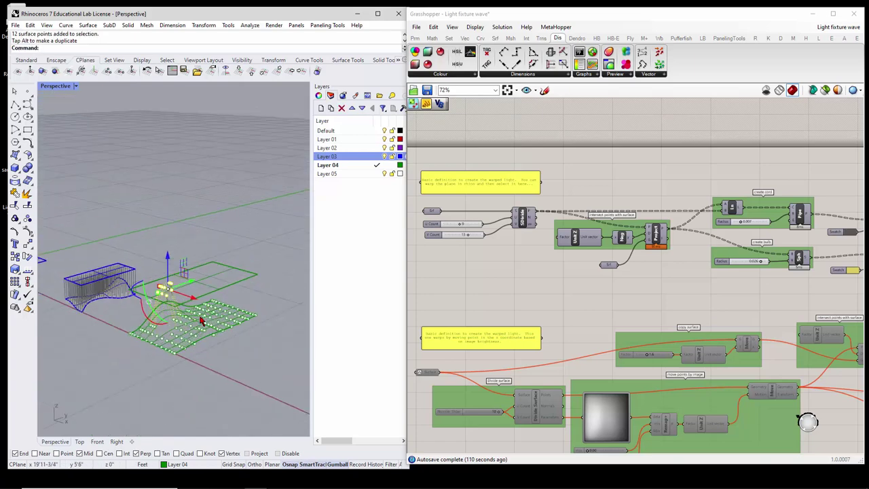
pyautogui.moveTo(146, 372); pyautogui.dragTo(174, 330)
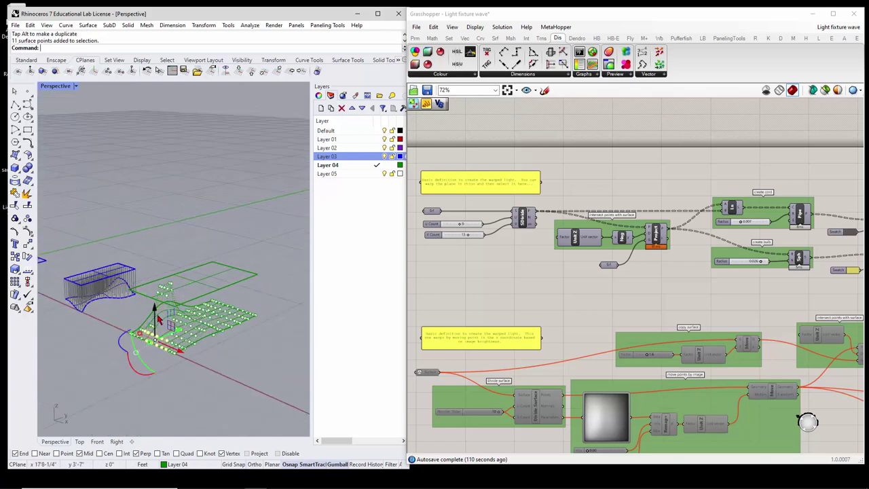
pyautogui.moveTo(155, 296); pyautogui.dragTo(155, 287)
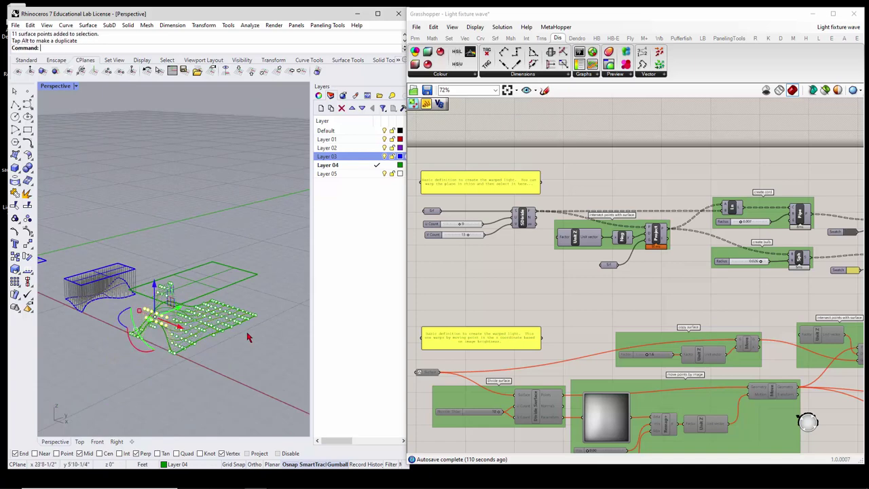
# Step: Raise further groups of 11 and 31 control points to deepen the wave, then hide points
pyautogui.moveTo(261, 330); pyautogui.dragTo(243, 268)
pyautogui.click(246, 361)
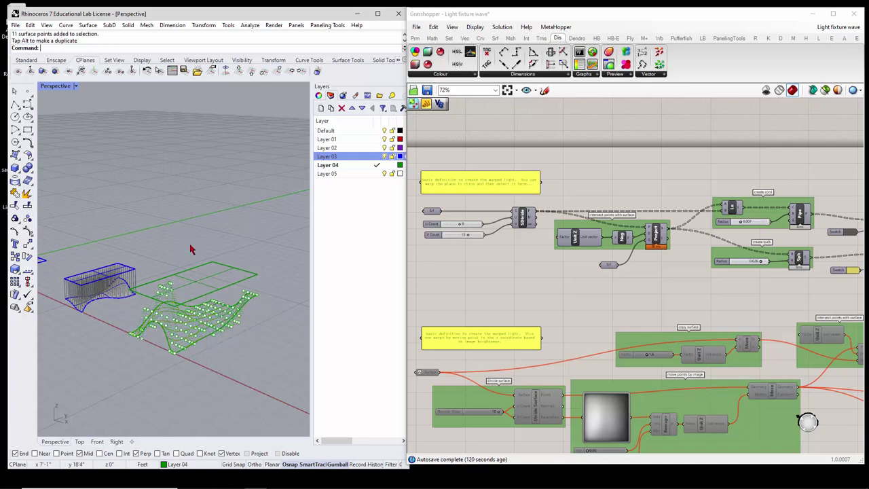
pyautogui.moveTo(190, 244); pyautogui.dragTo(238, 327)
pyautogui.moveTo(216, 289); pyautogui.dragTo(217, 267)
pyautogui.click(248, 371)
pyautogui.moveTo(247, 371); pyautogui.dragTo(170, 351, button='right')
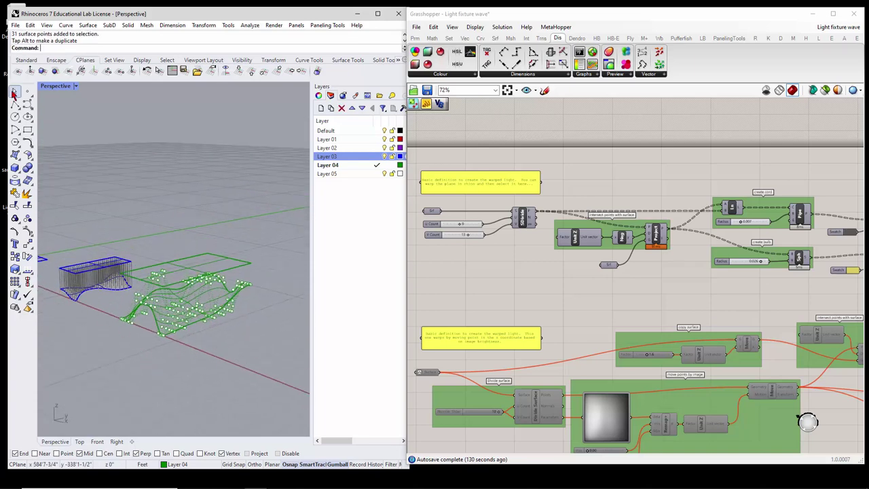
pyautogui.press('Escape')
pyautogui.moveTo(223, 313)
pyautogui.mouseDown(button='right')
pyautogui.moveTo(224, 279)
pyautogui.moveTo(222, 314)
pyautogui.mouseUp(button='right')
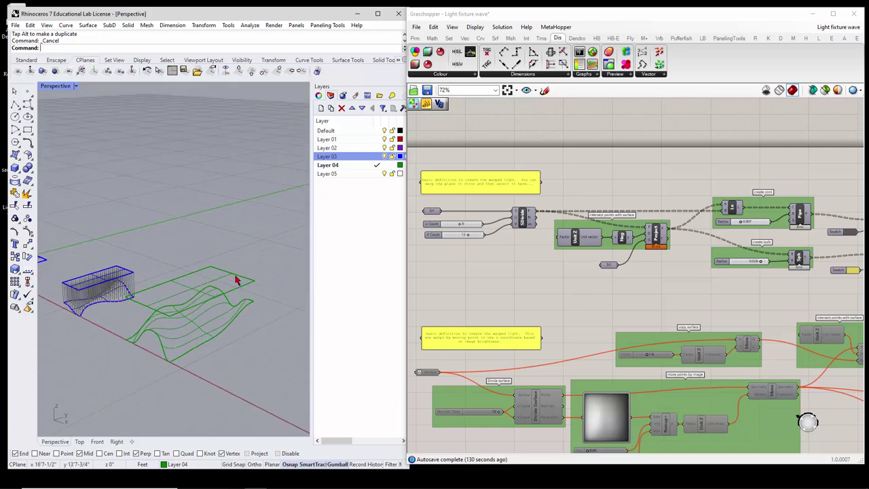
# Step: Set the Srf parameter to reference the flat upper surface from Rhino
pyautogui.scroll(2, 237, 279)
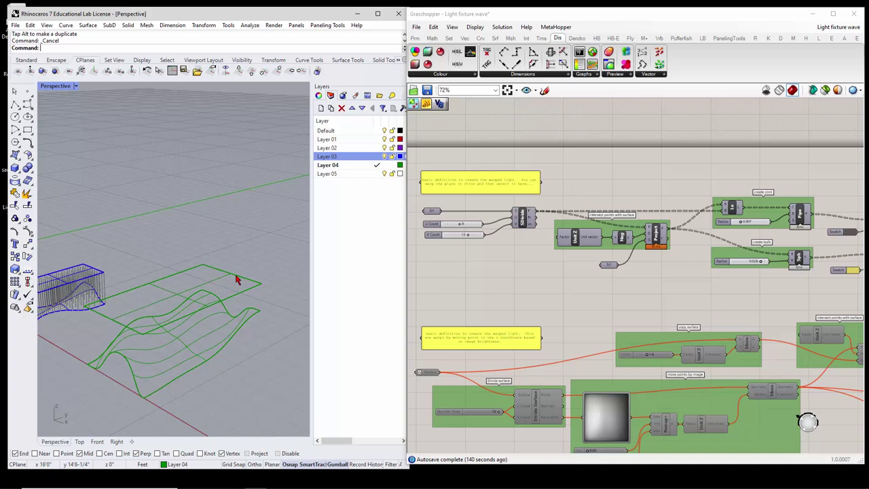
pyautogui.click(433, 211)
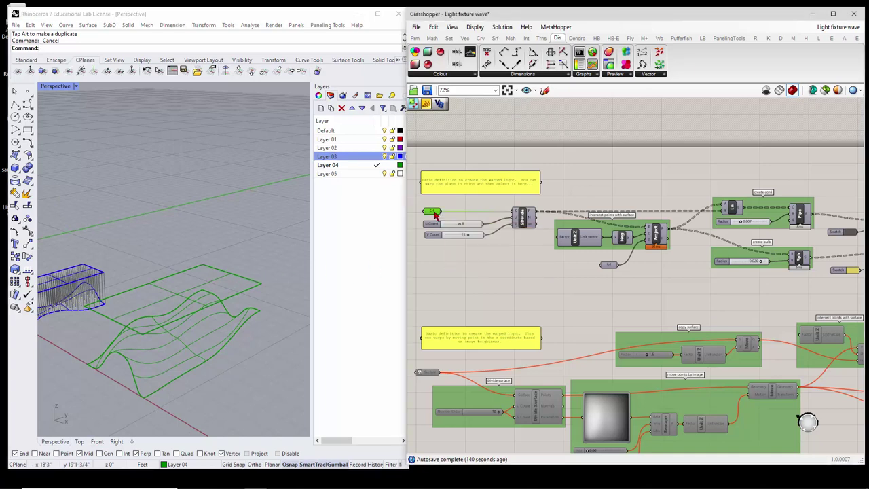
pyautogui.rightClick(435, 213)
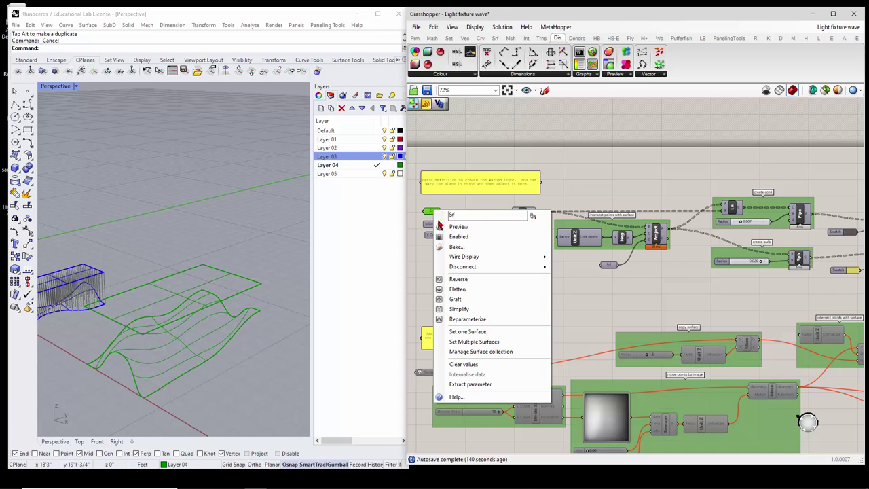
pyautogui.click(199, 296)
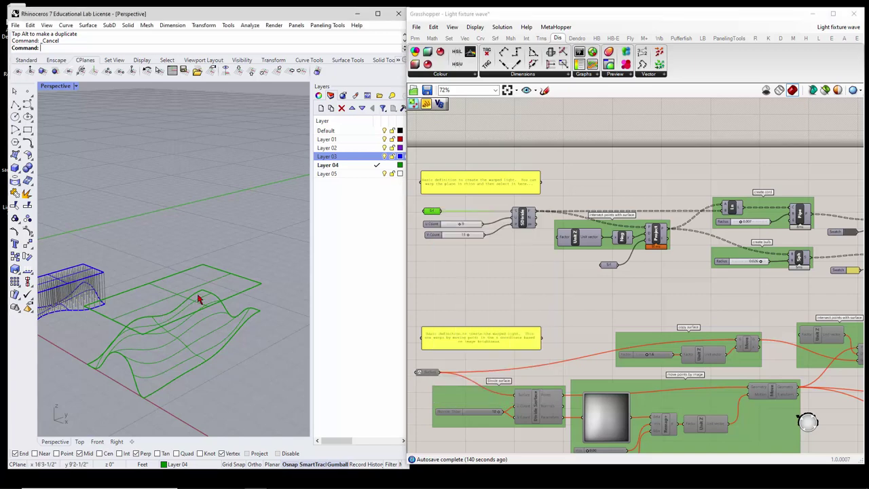
pyautogui.rightClick(434, 216)
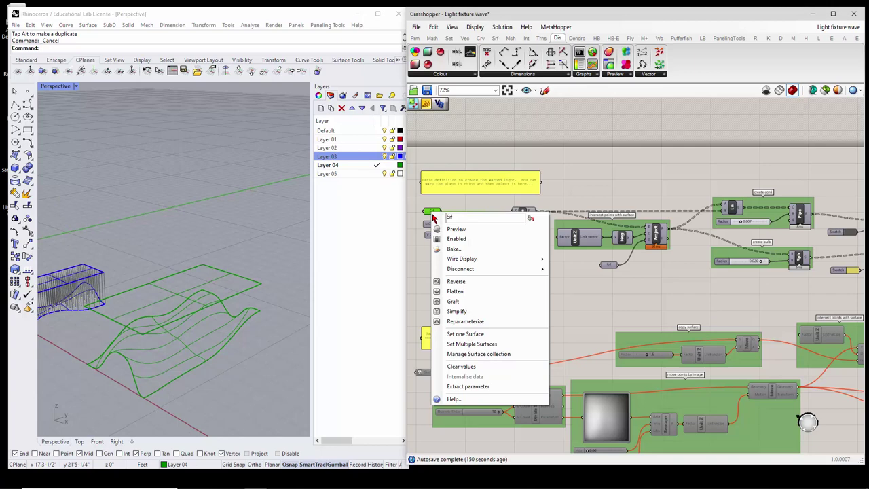
pyautogui.click(465, 333)
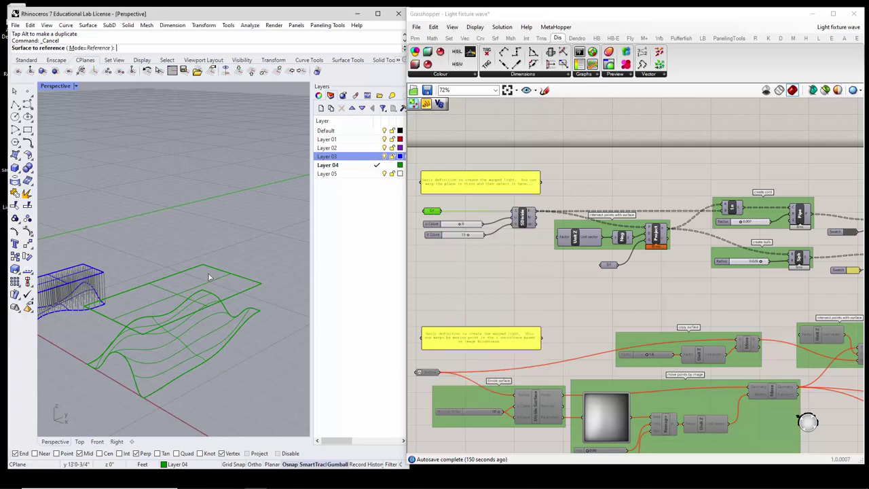
pyautogui.click(209, 271)
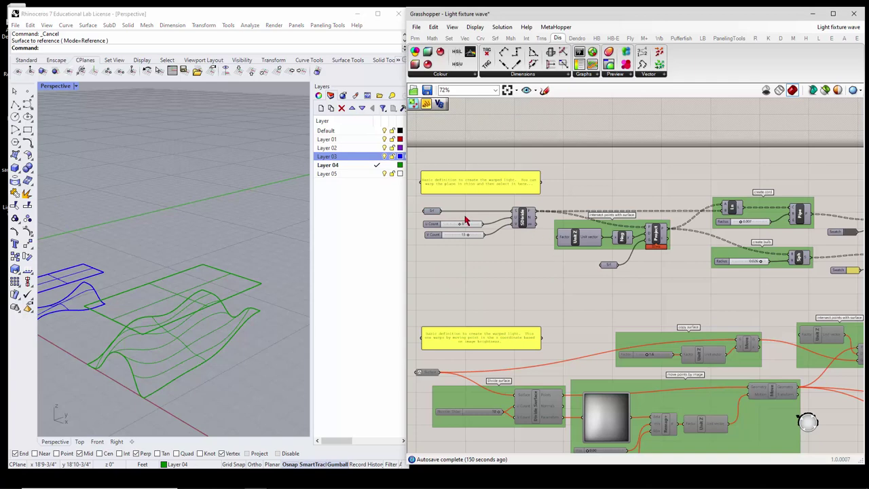
# Step: Enable preview on SDivide to show the grid of division points on the upper plane
pyautogui.click(523, 217)
pyautogui.rightClick(522, 217)
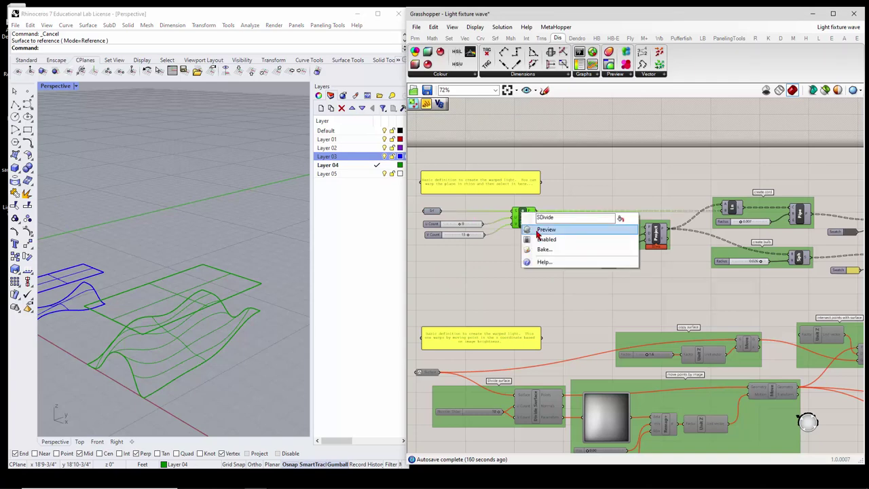
pyautogui.click(540, 231)
pyautogui.click(209, 301)
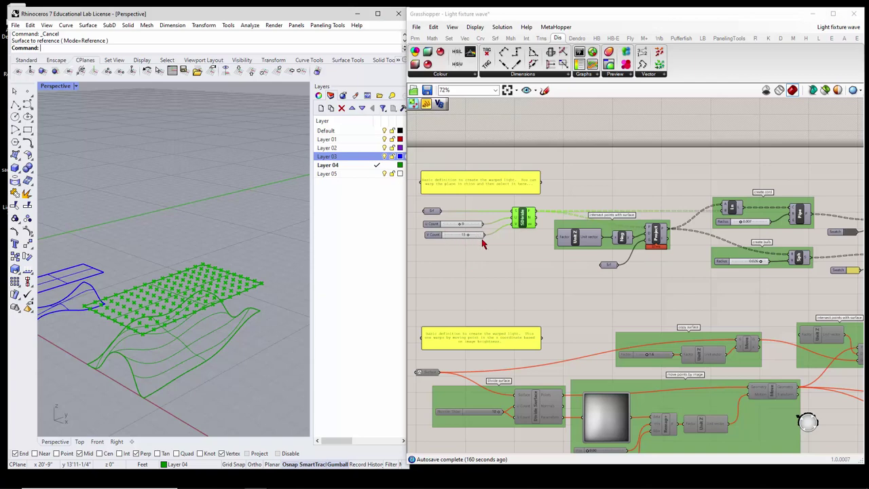
pyautogui.scroll(-1, 548, 216)
pyautogui.scroll(1, 635, 259)
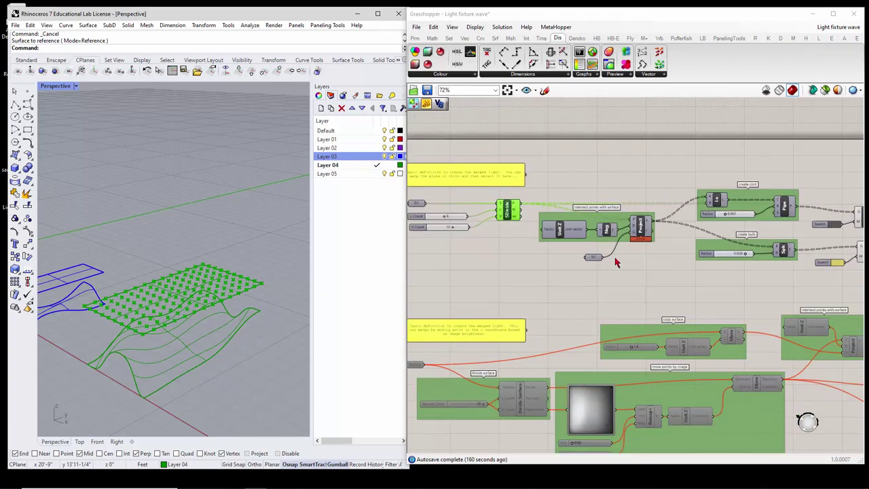
# Step: Set the second Srf parameter to reference the wavy surface as the projection target
pyautogui.click(592, 258)
pyautogui.rightClick(593, 257)
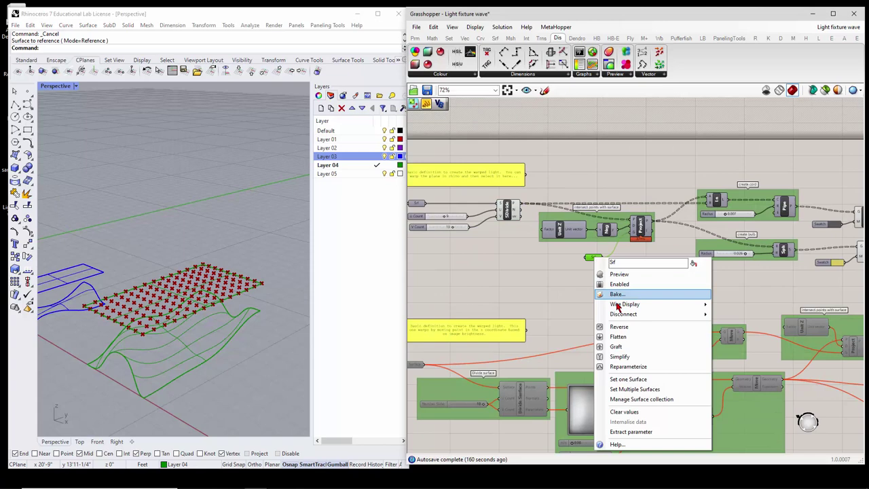
pyautogui.click(626, 378)
pyautogui.click(231, 345)
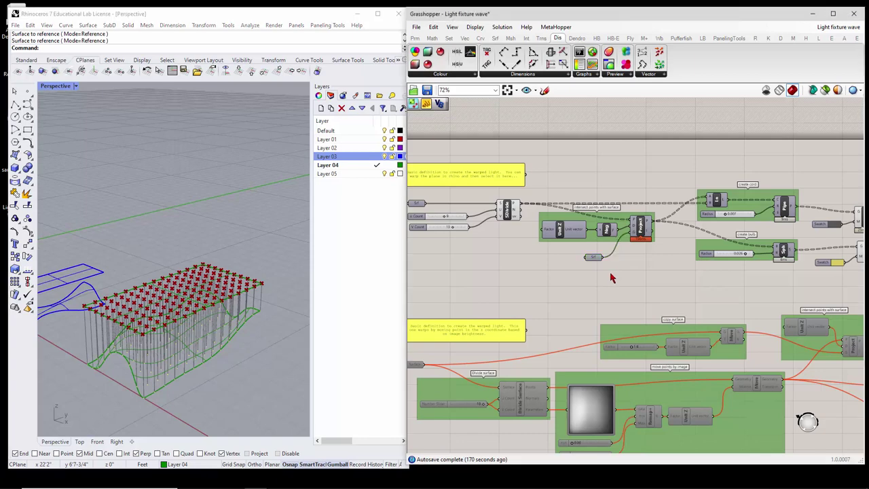
pyautogui.click(434, 300)
pyautogui.scroll(2, 648, 252)
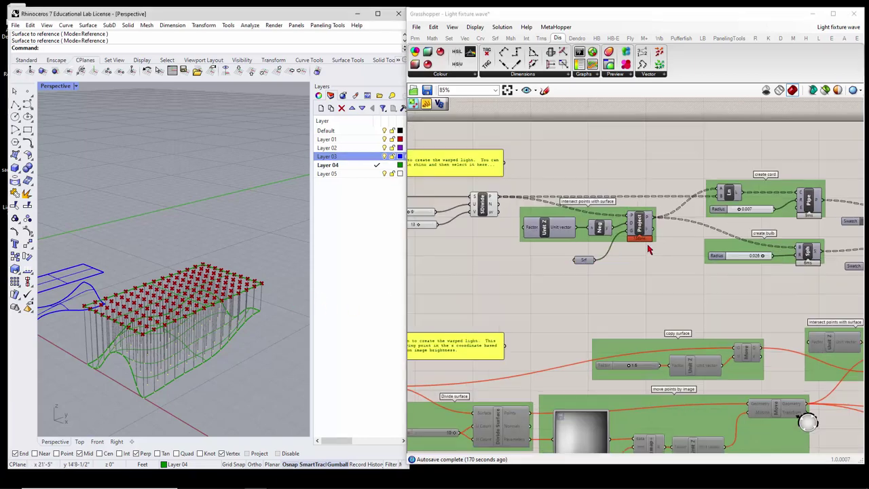
pyautogui.scroll(-3, 580, 203)
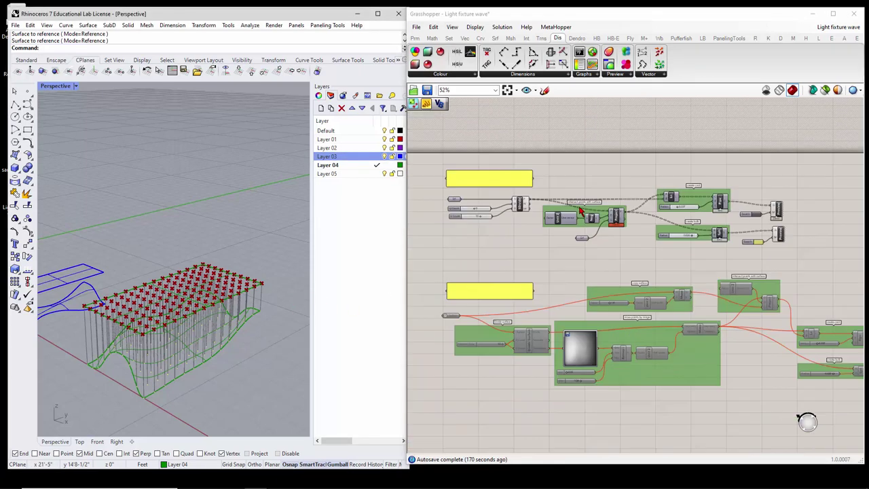
# Step: Hide the preview of the cord and bulb components
pyautogui.moveTo(735, 185); pyautogui.dragTo(809, 263)
pyautogui.middleClick(815, 231)
pyautogui.click(844, 202)
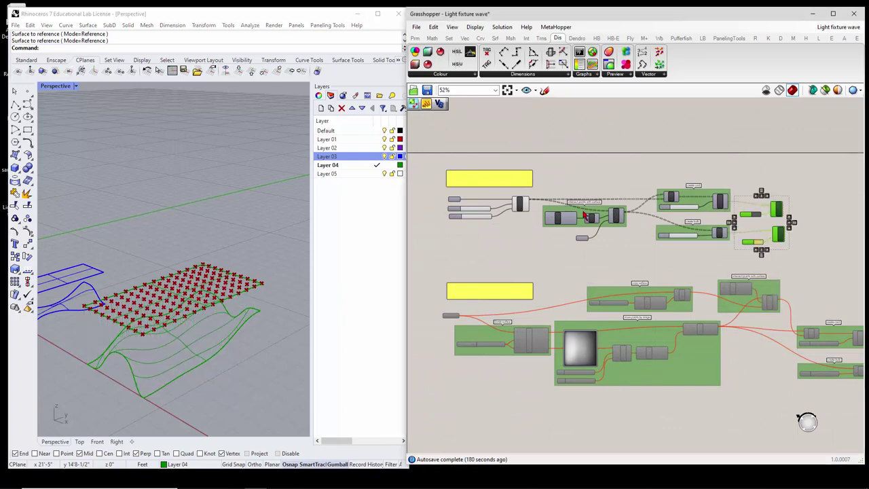
pyautogui.scroll(5, 584, 215)
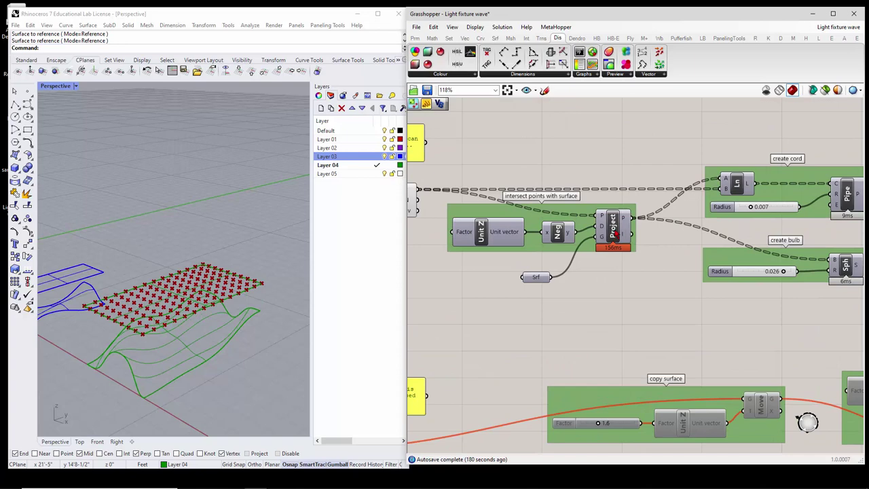
# Step: Enable preview on the Project component to show points projected onto the wavy surface
pyautogui.click(614, 235)
pyautogui.rightClick(614, 235)
pyautogui.click(628, 251)
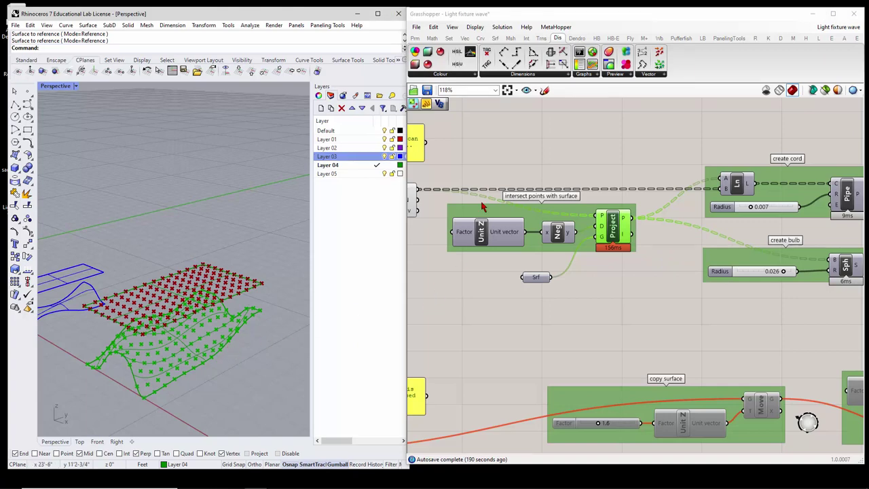
pyautogui.scroll(-3, 482, 207)
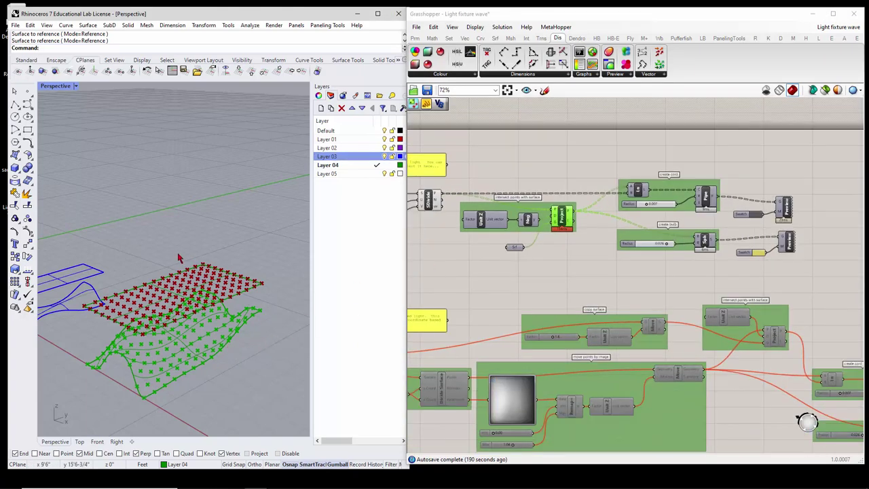
pyautogui.scroll(-2, 499, 253)
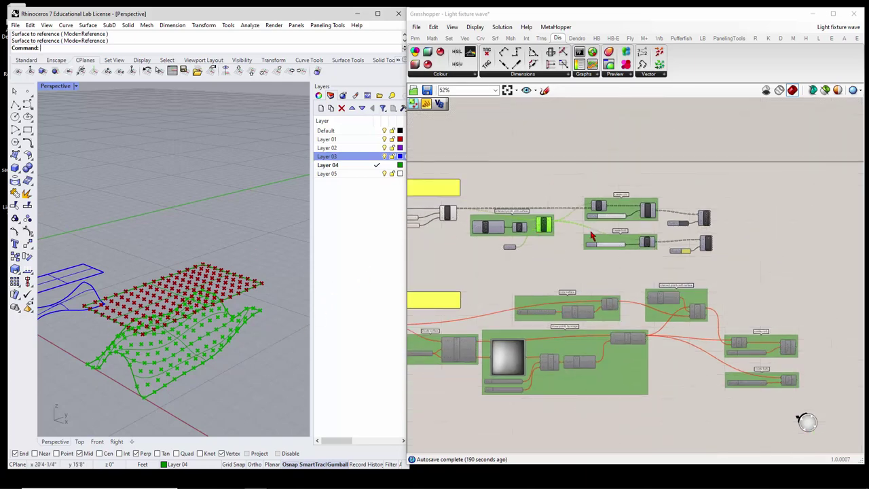
# Step: Turn preview back on for the Ln component to show the cord lines
pyautogui.scroll(3, 604, 209)
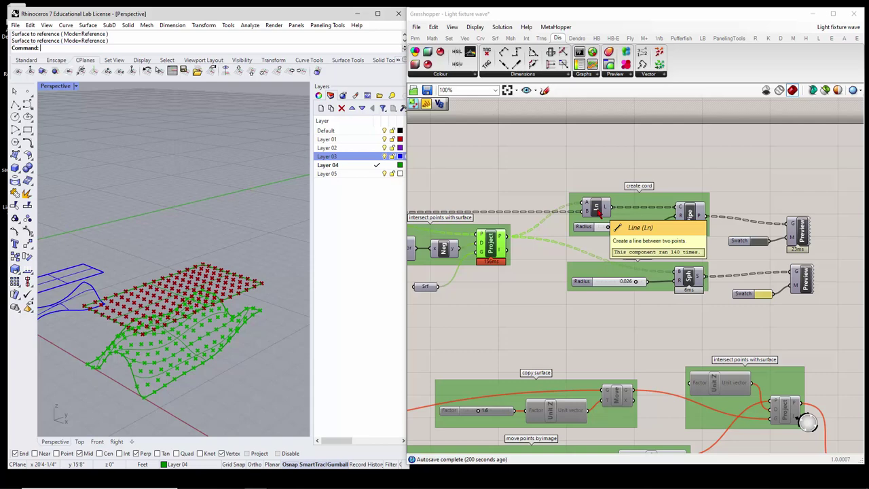
pyautogui.click(600, 213)
pyautogui.rightClick(598, 213)
pyautogui.click(619, 228)
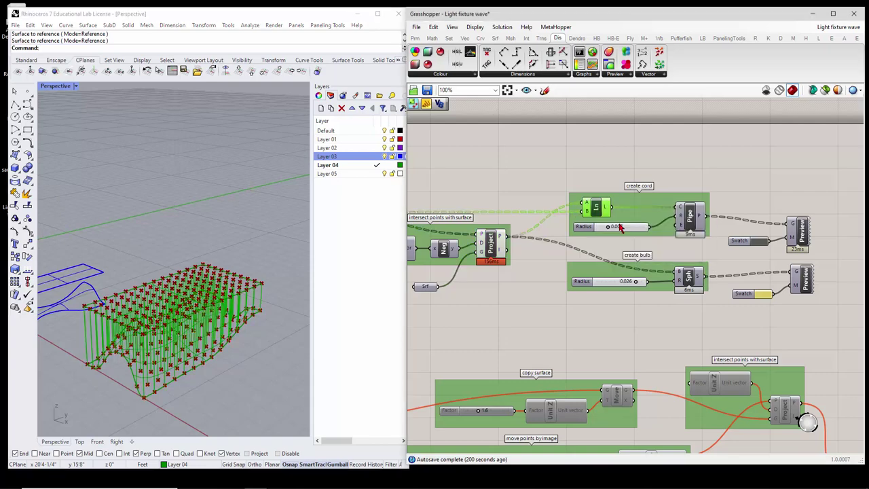
pyautogui.scroll(-3, 595, 257)
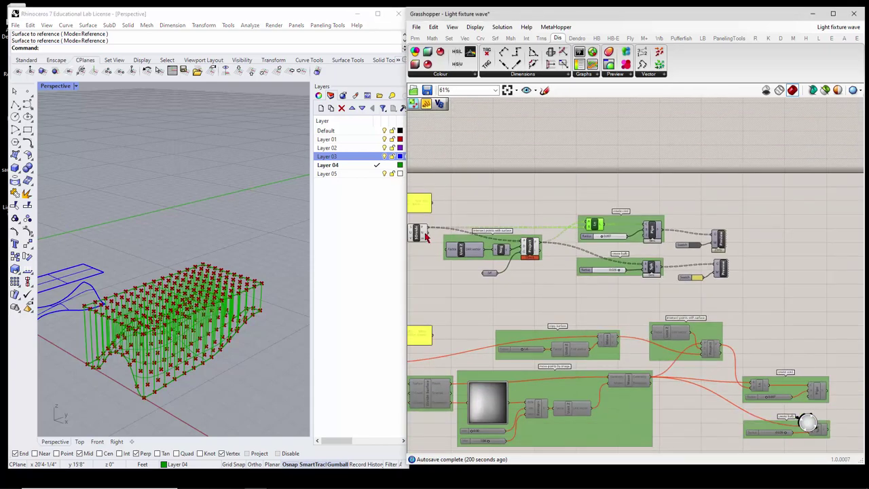
pyautogui.click(418, 234)
pyautogui.click(534, 250)
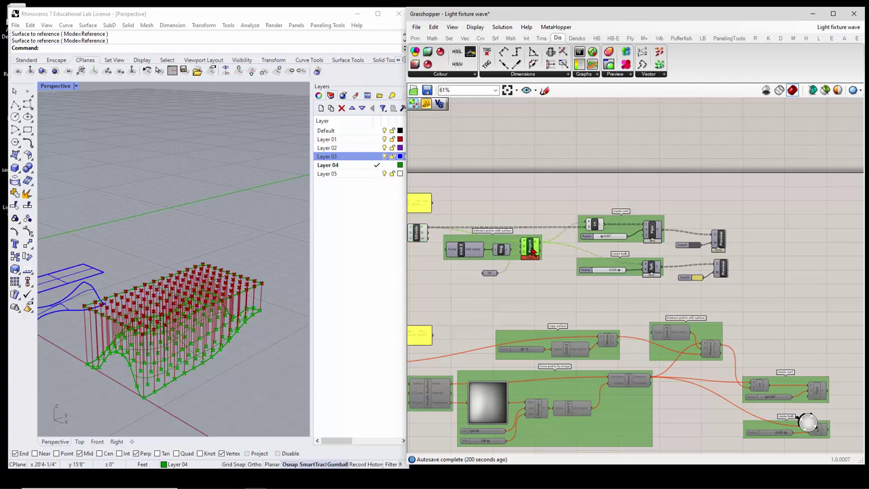
pyautogui.scroll(3, 634, 235)
pyautogui.click(713, 211)
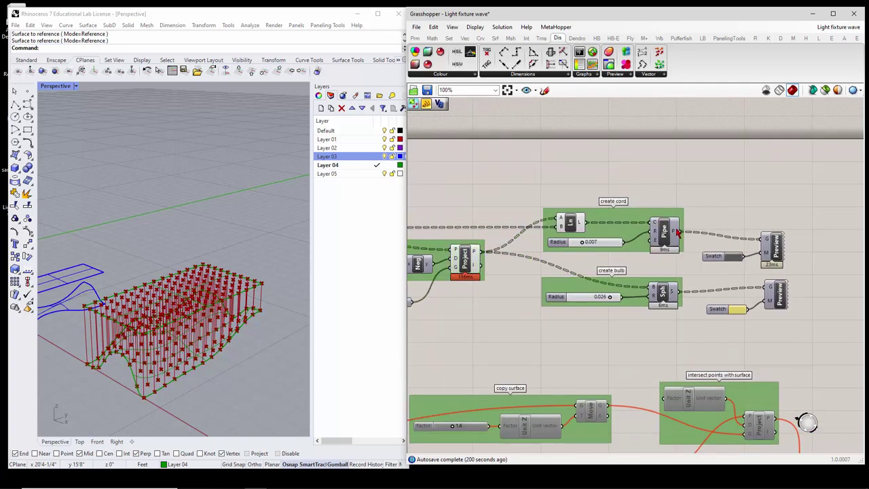
# Step: Turn preview back on for the Sphere component to show the bulbs
pyautogui.click(663, 299)
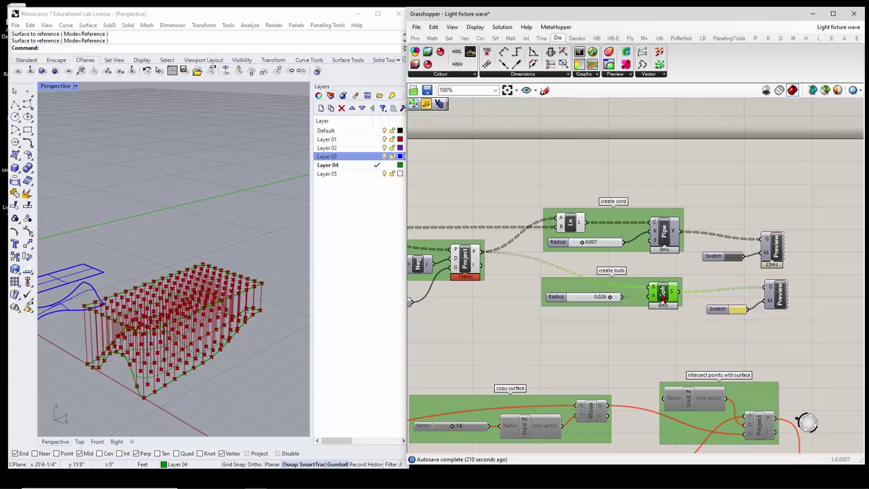
pyautogui.rightClick(662, 293)
pyautogui.click(675, 312)
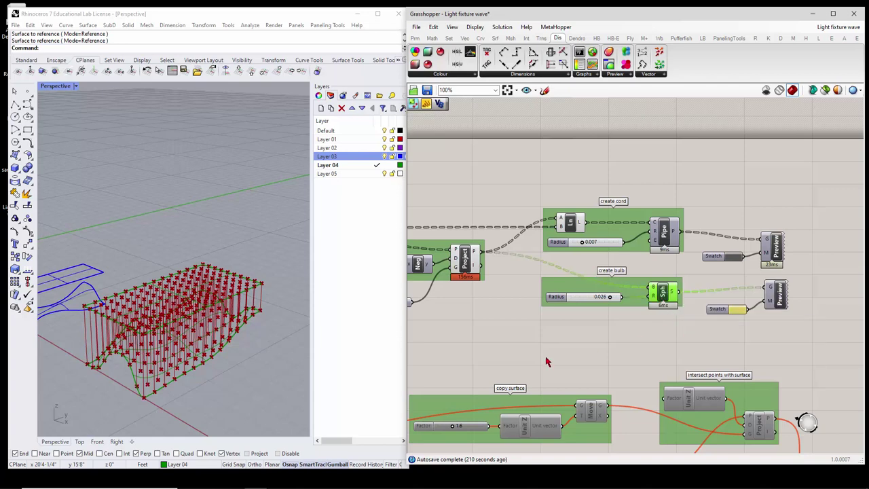
pyautogui.click(641, 327)
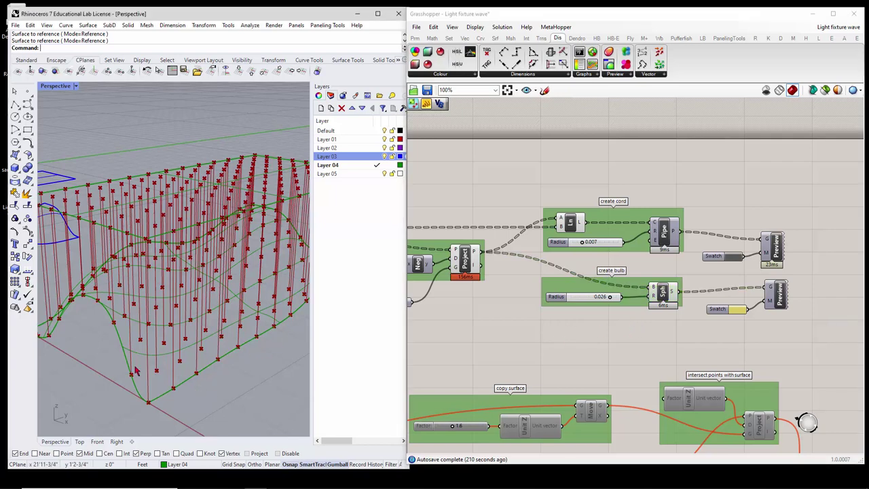
# Step: Turn preview back on for the Pipe component to show the piped cords
pyautogui.click(663, 233)
pyautogui.rightClick(672, 232)
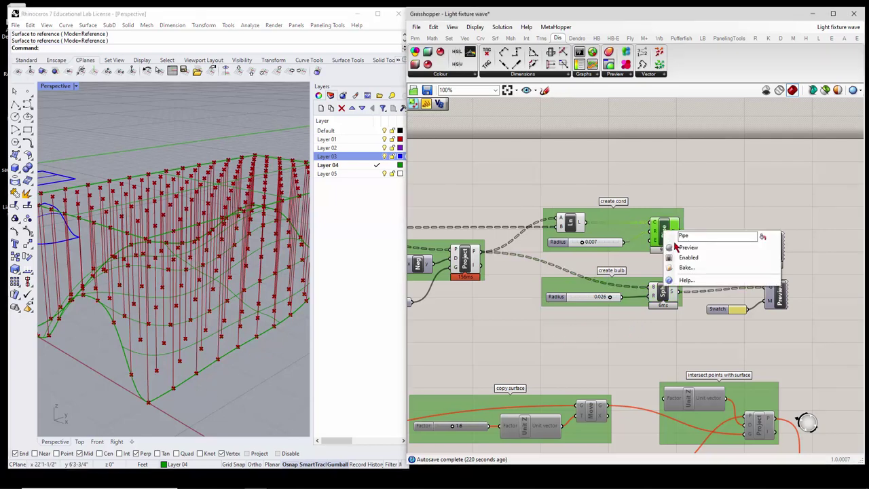
pyautogui.click(678, 251)
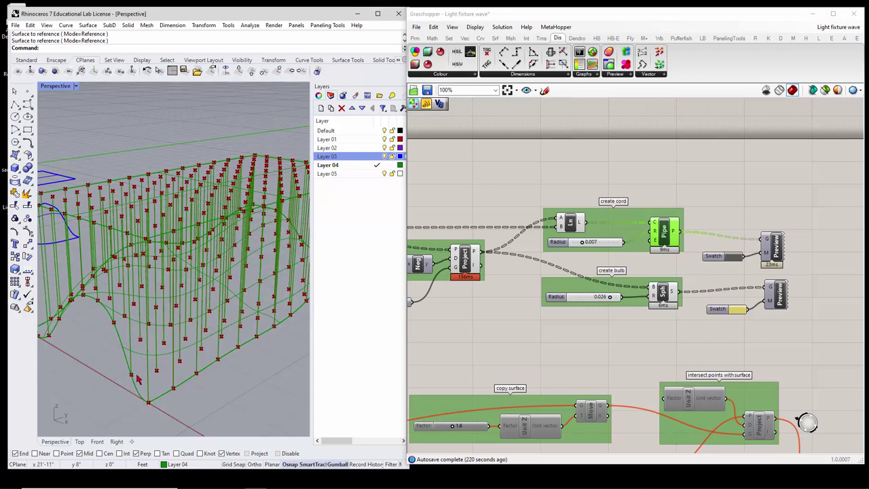
pyautogui.click(595, 334)
pyautogui.scroll(-5, 611, 272)
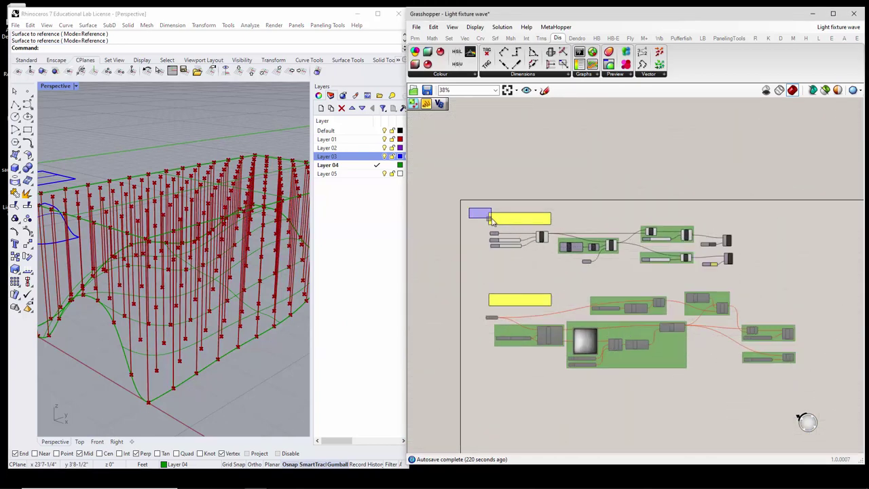
# Step: Hide the upper components' preview, leaving only the final coloured cords and bulbs shown
pyautogui.moveTo(466, 217); pyautogui.dragTo(700, 272)
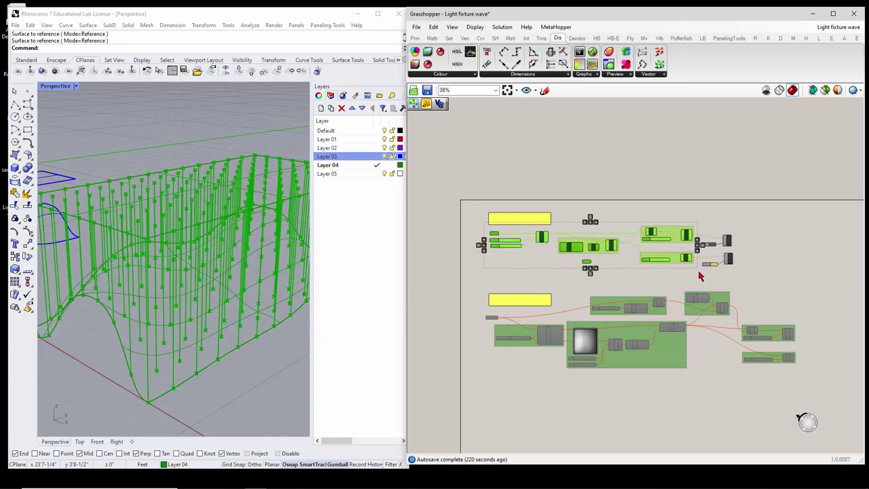
pyautogui.middleClick(680, 255)
pyautogui.click(708, 224)
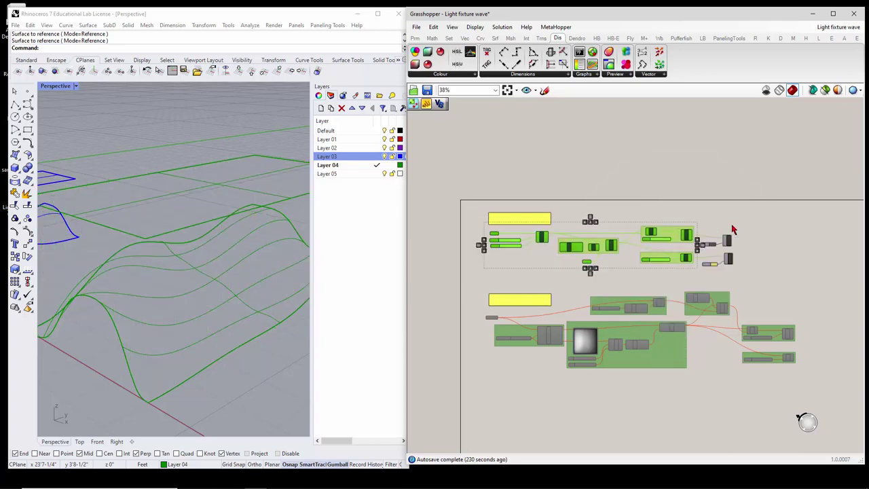
pyautogui.scroll(3, 762, 243)
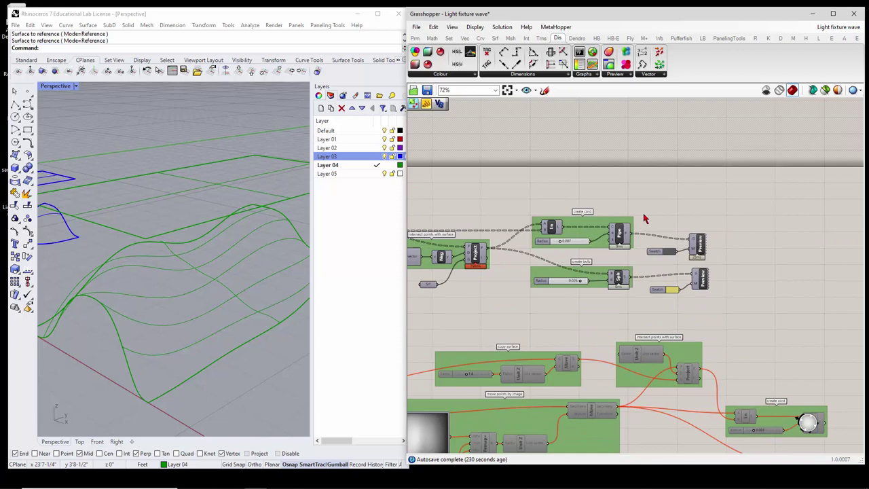
pyautogui.moveTo(641, 211); pyautogui.dragTo(735, 310)
pyautogui.middleClick(748, 271)
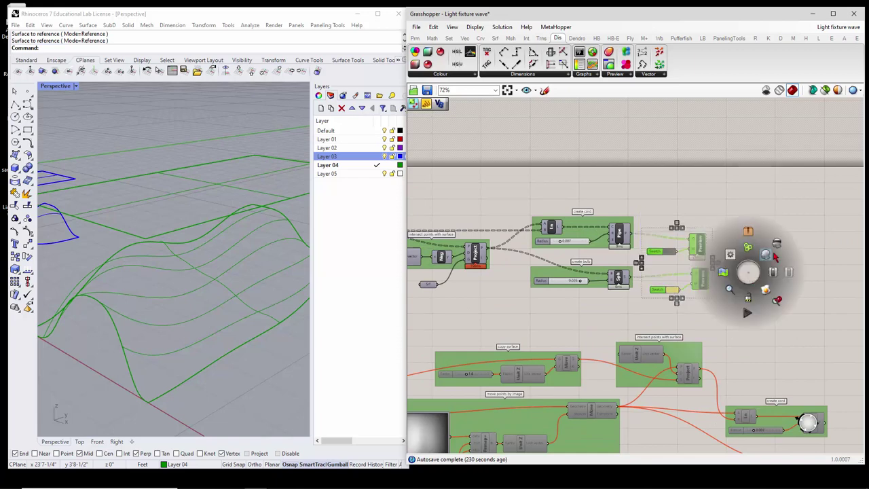
pyautogui.click(766, 255)
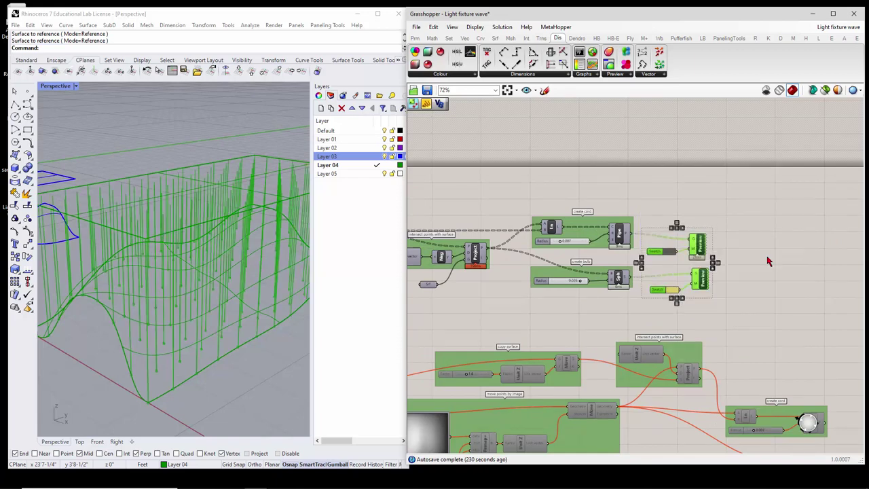
pyautogui.click(765, 306)
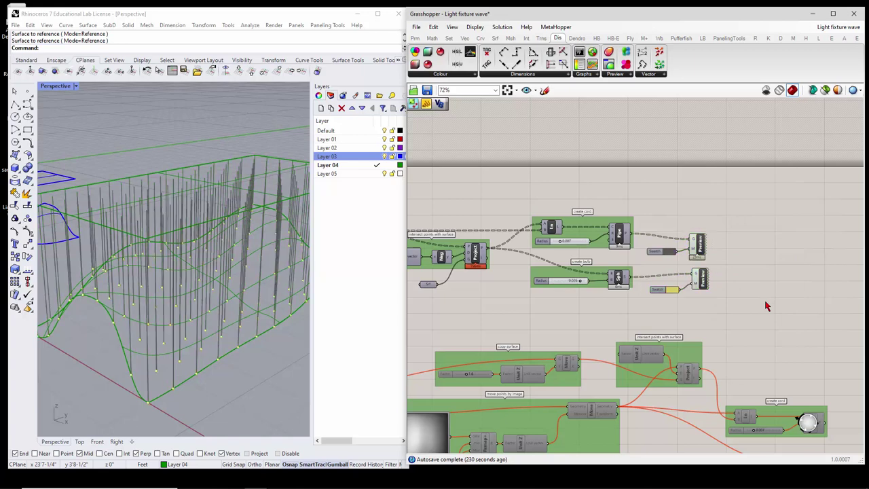
# Step: Make Default the current layer in the Layers panel instead of Layer 04
pyautogui.click(287, 333)
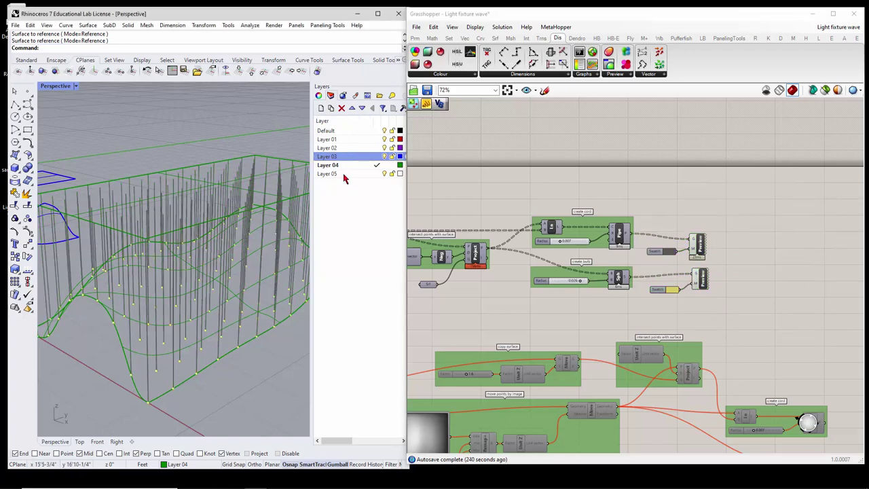
pyautogui.doubleClick(346, 131)
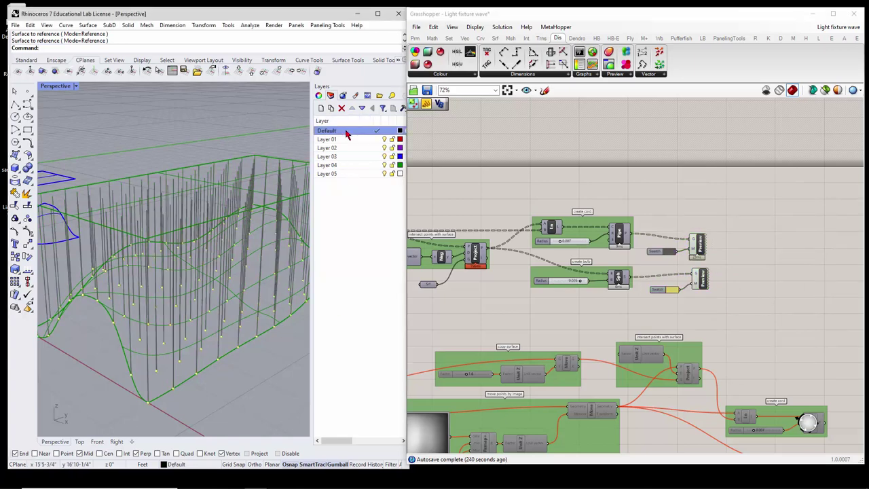
pyautogui.click(382, 167)
pyautogui.moveTo(294, 206); pyautogui.dragTo(230, 294, button='right')
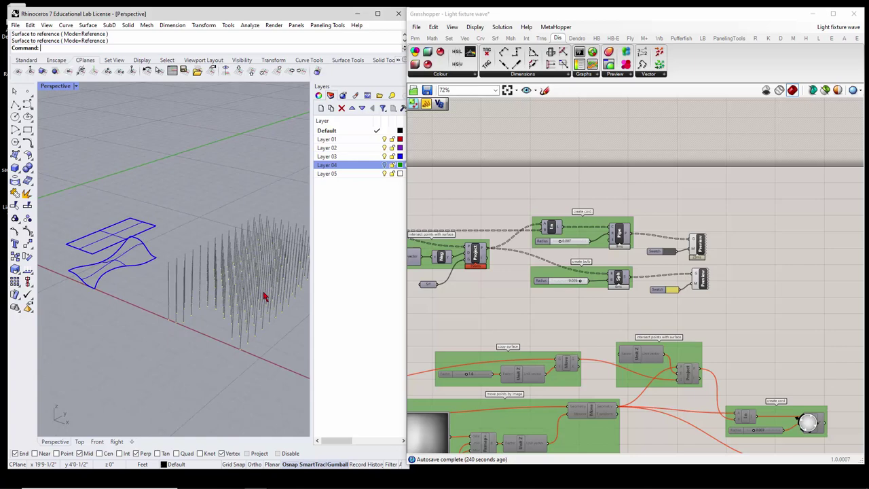
# Step: Disable the upper cord definition group via the radial menu
pyautogui.scroll(-2, 691, 224)
pyautogui.scroll(-2, 691, 224)
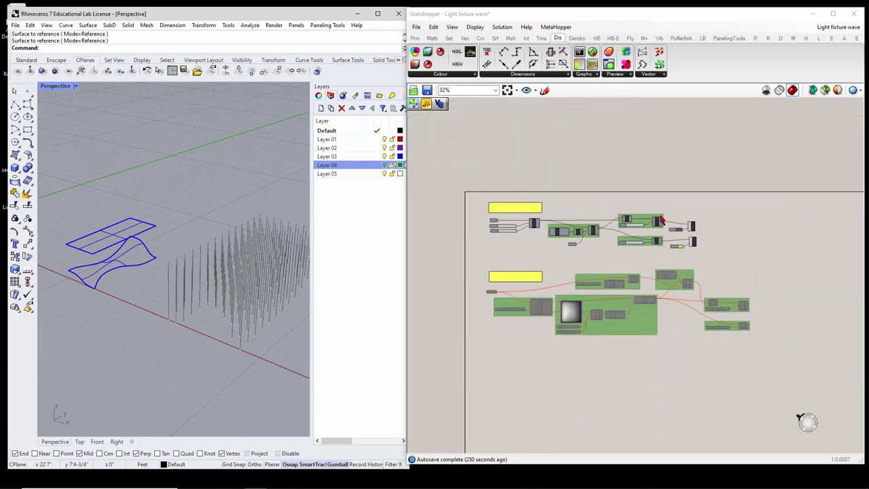
pyautogui.moveTo(444, 194); pyautogui.dragTo(733, 257)
pyautogui.middleClick(733, 250)
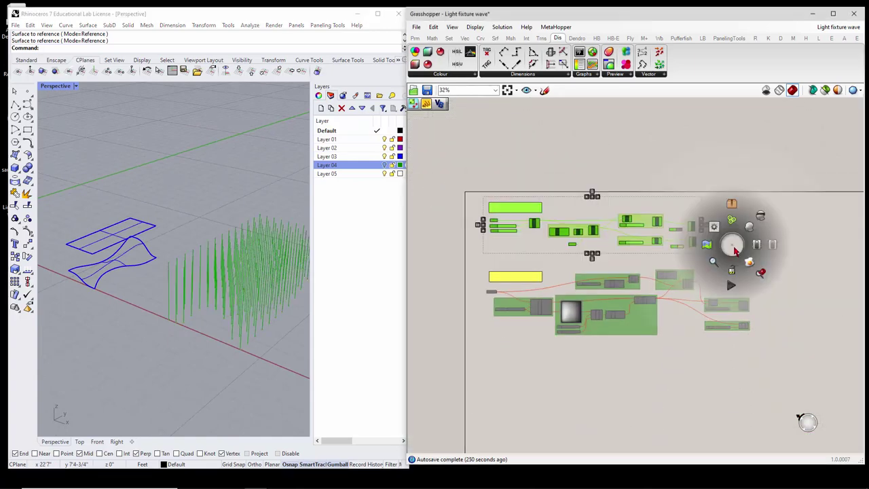
pyautogui.click(772, 249)
pyautogui.moveTo(252, 242); pyautogui.dragTo(135, 231, button='right')
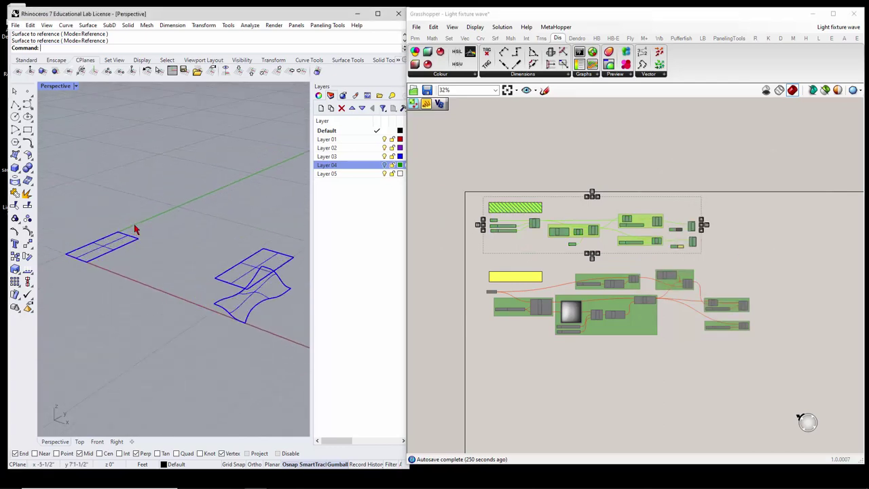
# Step: Enable the lower image-driven component group so its cords appear between the surfaces
pyautogui.scroll(2, 571, 330)
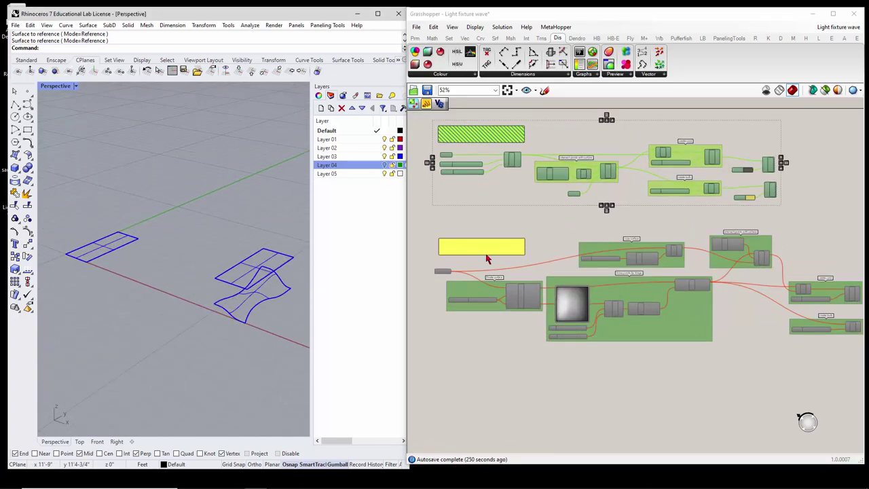
pyautogui.scroll(-1, 462, 243)
pyautogui.moveTo(438, 228); pyautogui.dragTo(799, 356)
pyautogui.middleClick(718, 346)
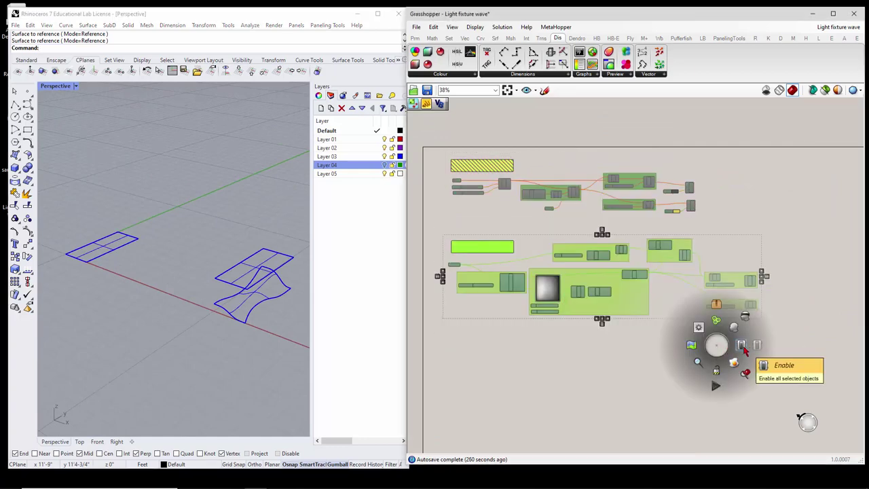
pyautogui.click(745, 349)
pyautogui.click(88, 255)
pyautogui.scroll(3, 86, 253)
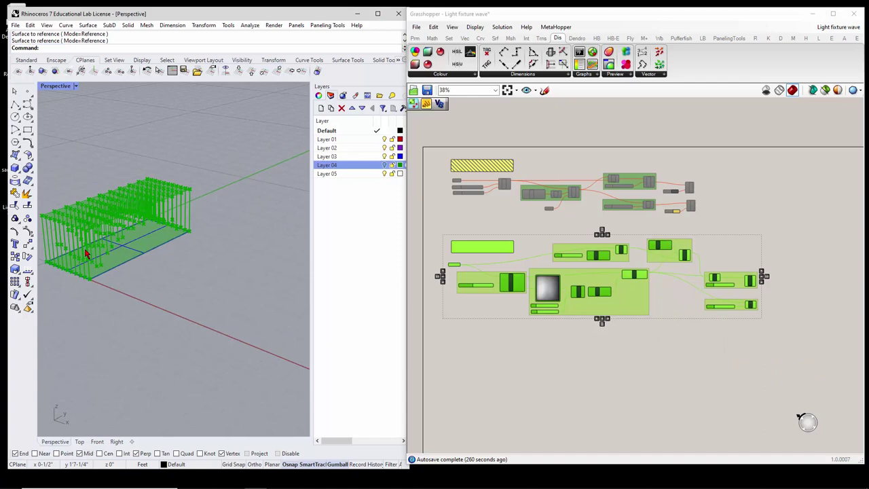
pyautogui.scroll(3, 86, 253)
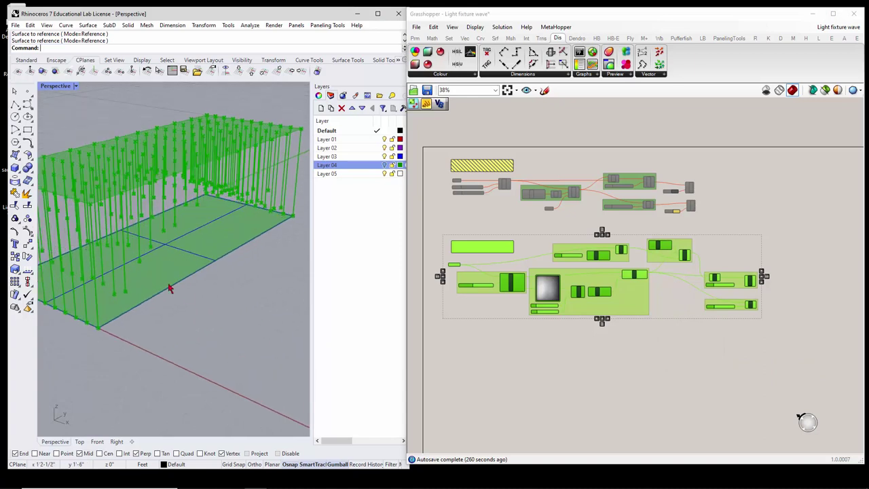
pyautogui.click(574, 351)
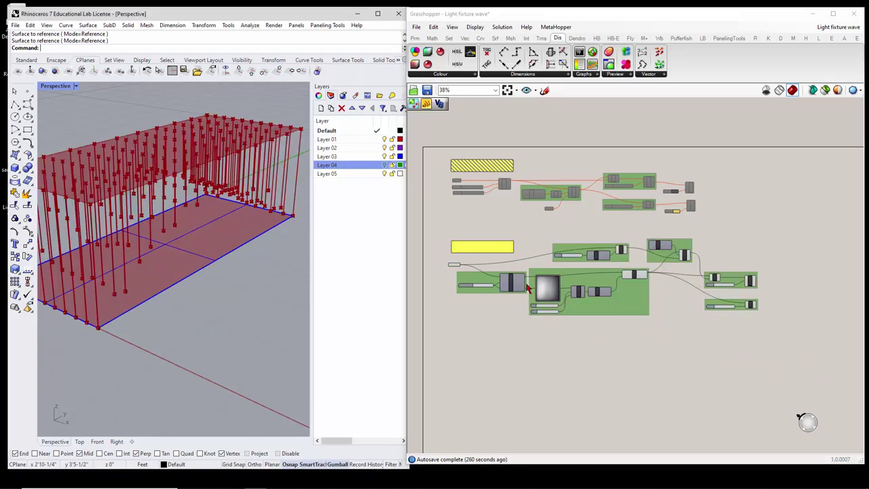
pyautogui.scroll(2, 545, 288)
pyautogui.moveTo(156, 289); pyautogui.dragTo(163, 270, button='right')
# Step: Set the Image Sampler to brightness and load Gradients\crc_circle_gradient invert.jpg
pyautogui.scroll(1, 615, 290)
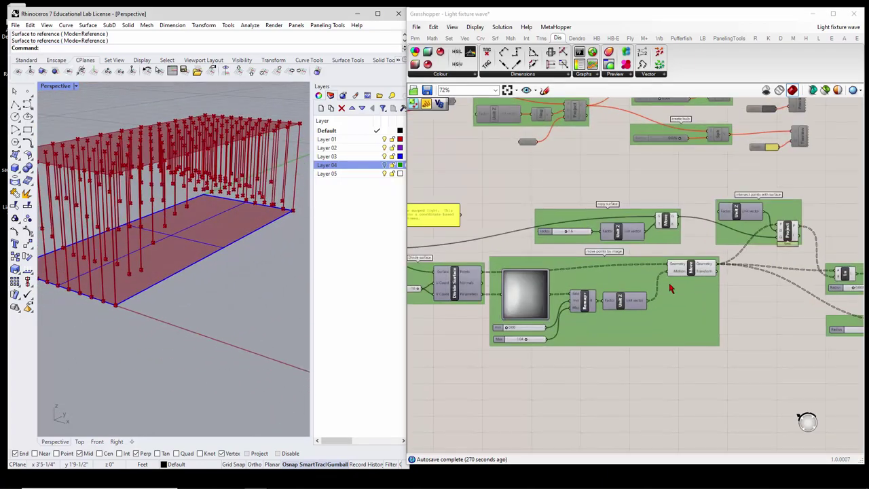
pyautogui.doubleClick(521, 299)
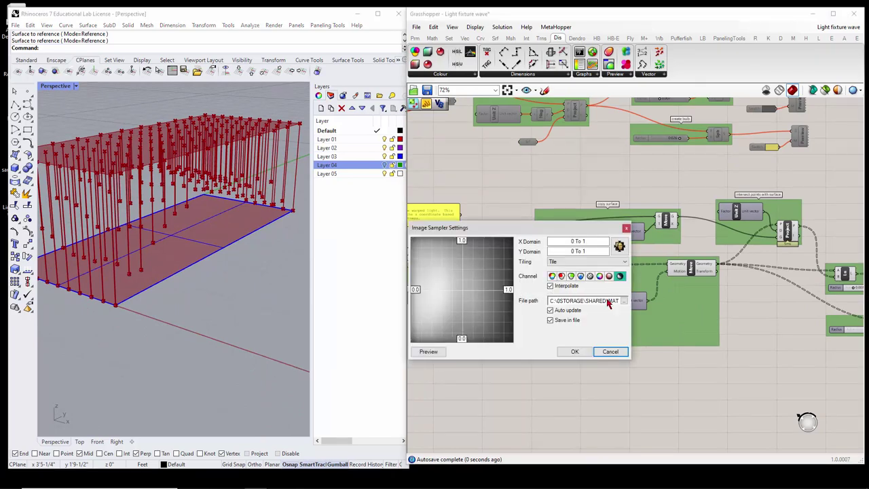
pyautogui.click(620, 276)
pyautogui.click(622, 302)
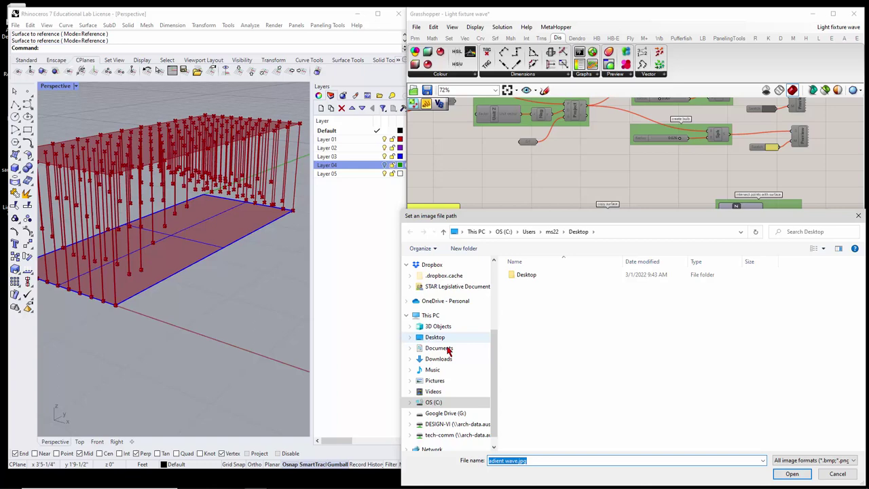
pyautogui.click(434, 403)
pyautogui.doubleClick(527, 276)
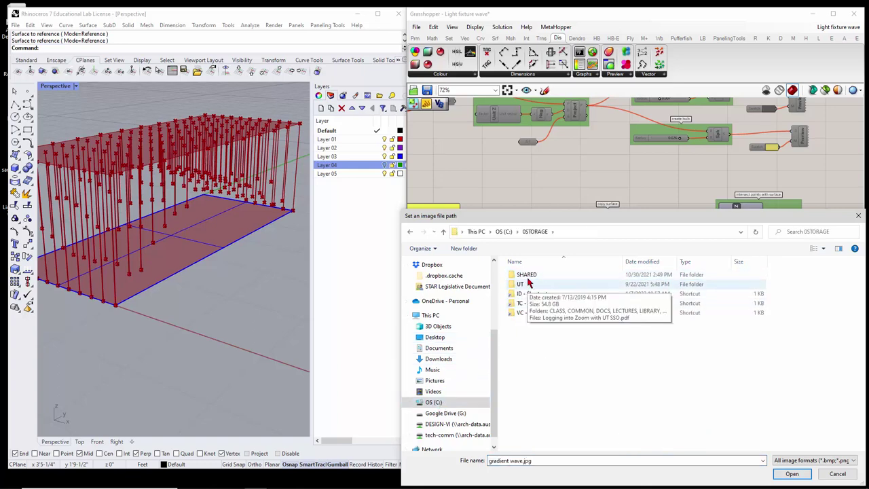
pyautogui.doubleClick(526, 272)
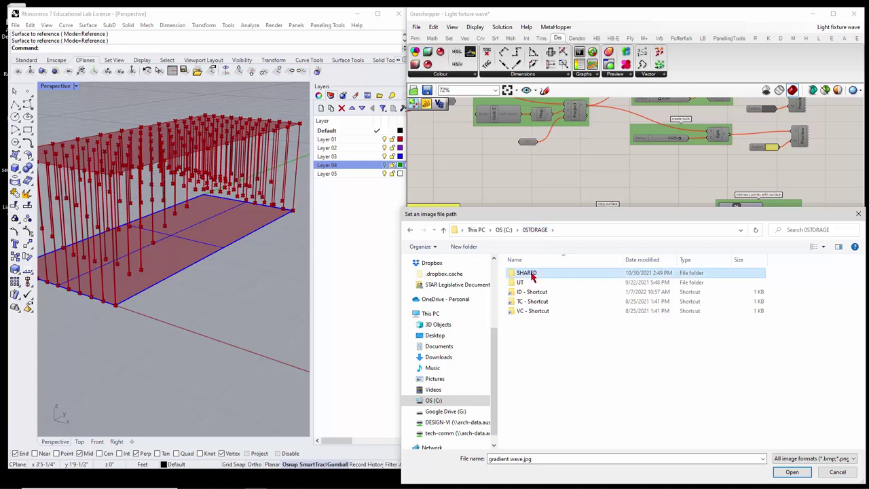
pyautogui.doubleClick(532, 292)
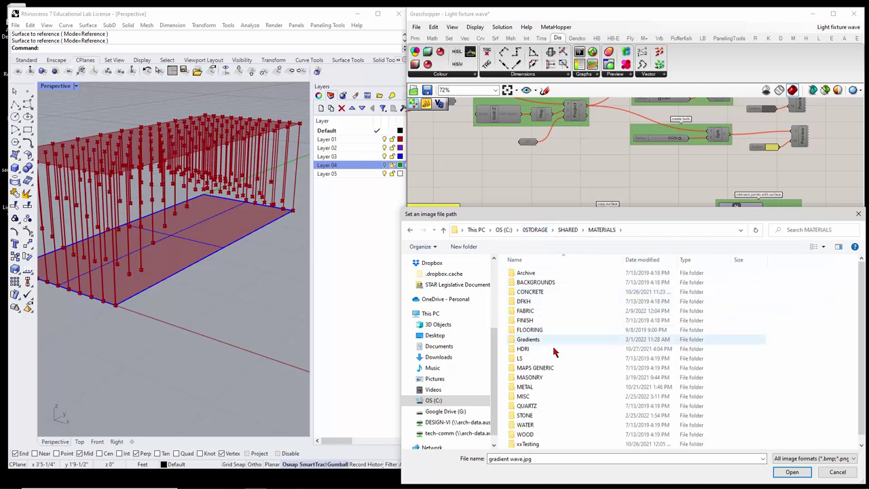
pyautogui.doubleClick(532, 339)
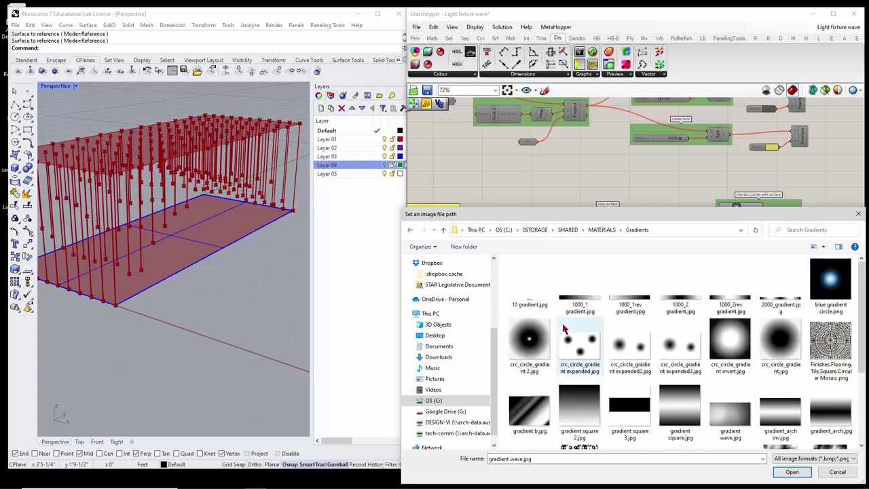
pyautogui.click(729, 353)
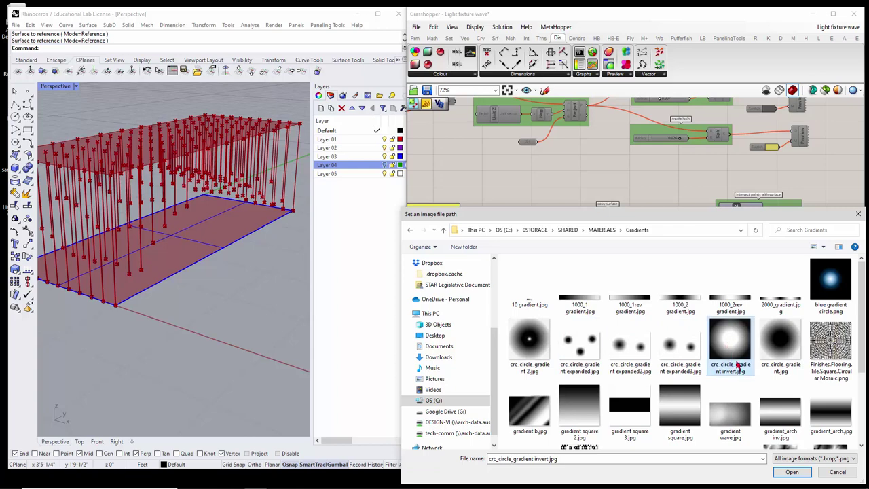
pyautogui.click(791, 472)
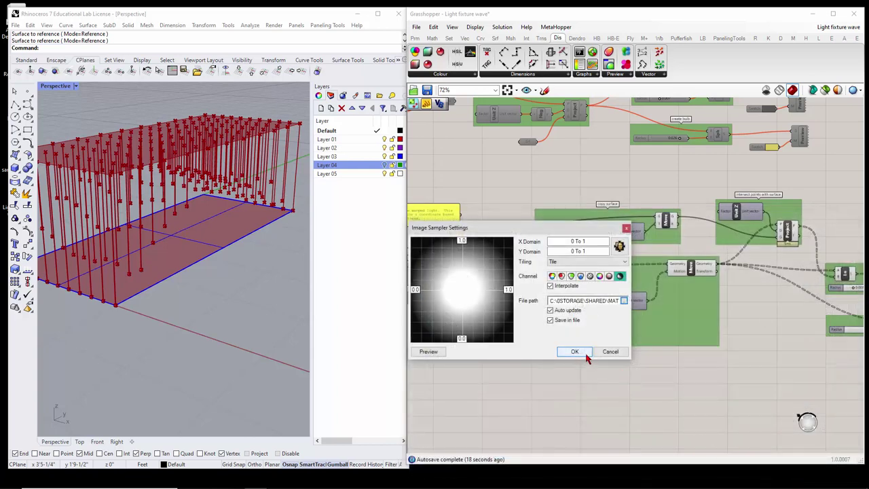
pyautogui.click(582, 356)
pyautogui.moveTo(188, 346)
pyautogui.mouseDown(button='right')
pyautogui.moveTo(184, 297)
pyautogui.moveTo(161, 301)
pyautogui.moveTo(150, 324)
pyautogui.moveTo(196, 343)
pyautogui.moveTo(189, 342)
pyautogui.mouseUp(button='right')
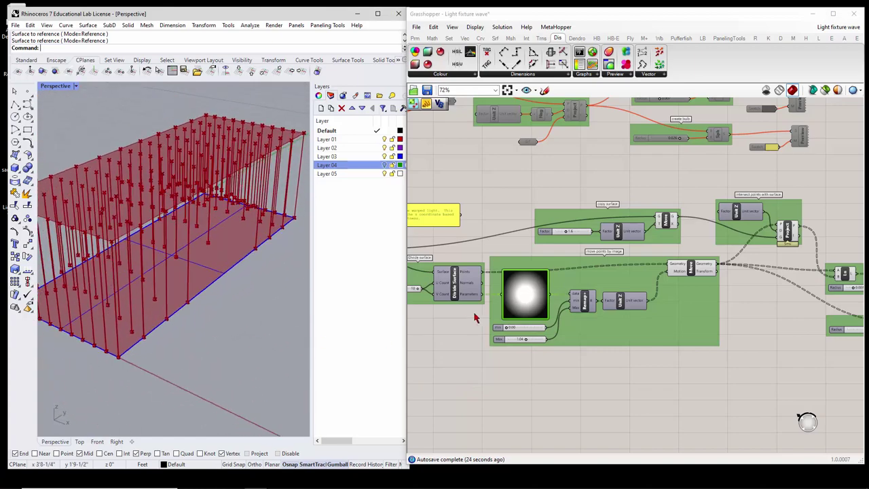
# Step: Switch the Image Sampler's file to triangle.jpg
pyautogui.doubleClick(524, 296)
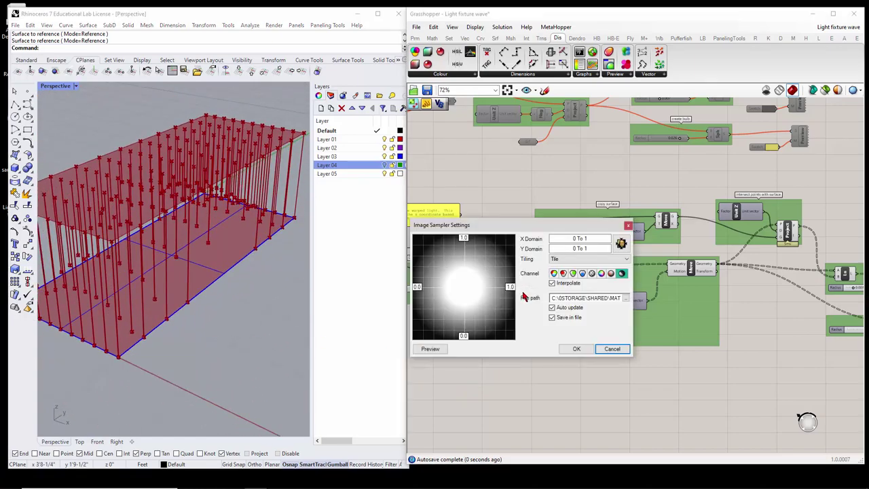
pyautogui.click(625, 298)
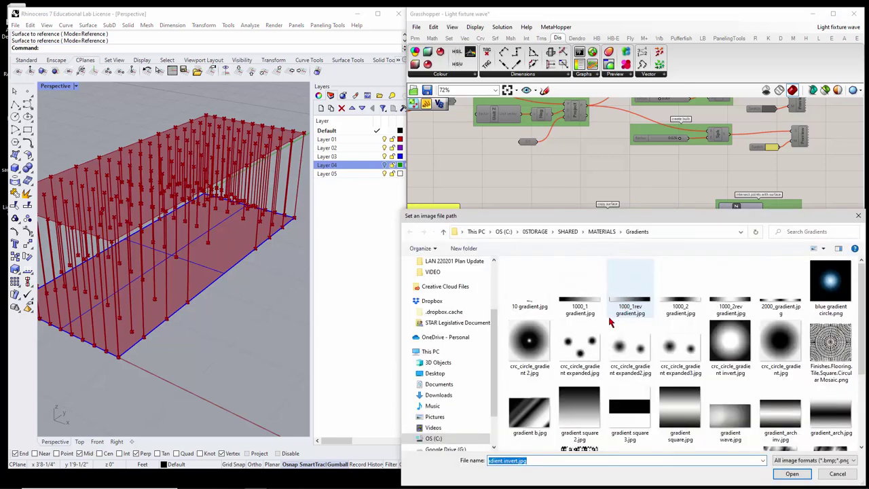
pyautogui.scroll(-5, 695, 361)
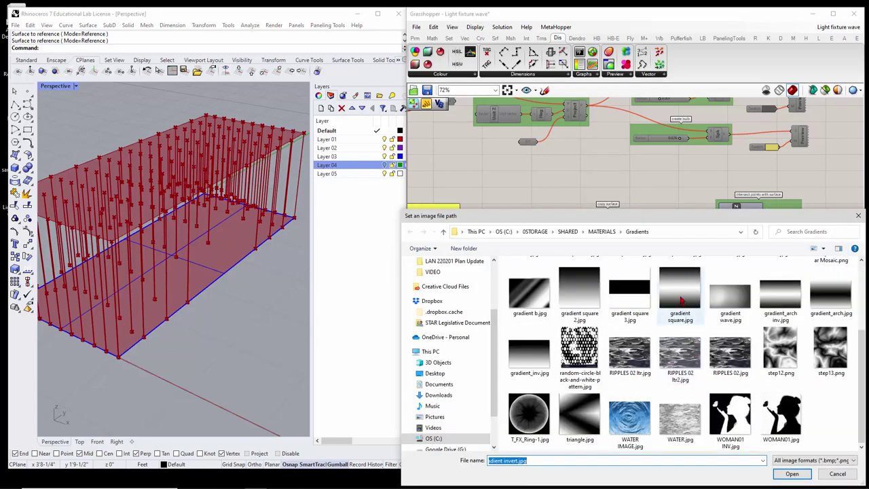
pyautogui.click(585, 422)
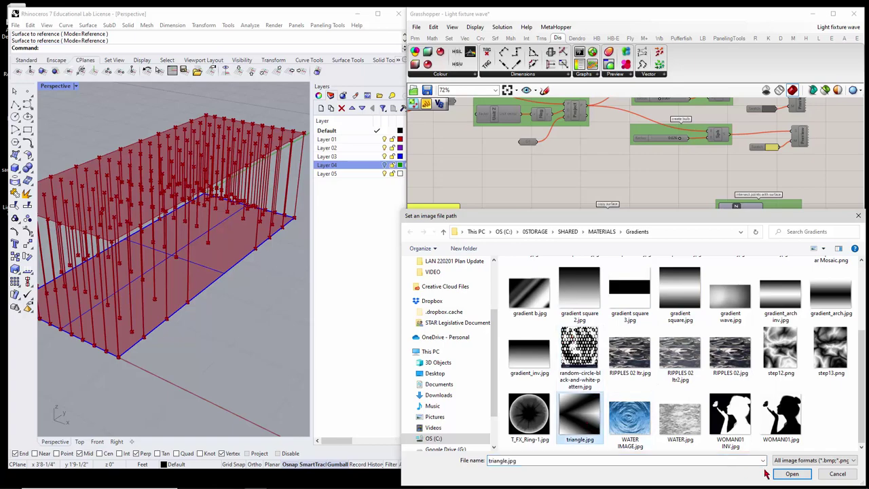
pyautogui.click(791, 473)
pyautogui.click(576, 349)
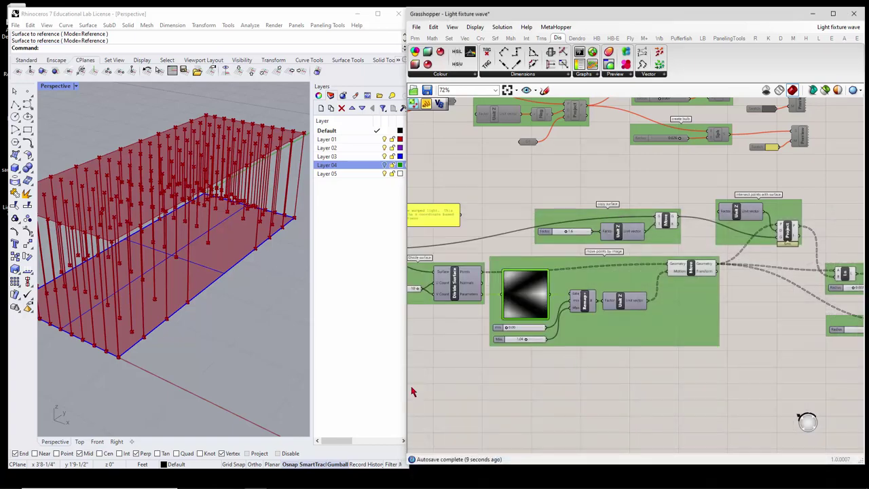
pyautogui.moveTo(233, 368); pyautogui.dragTo(241, 351, button='right')
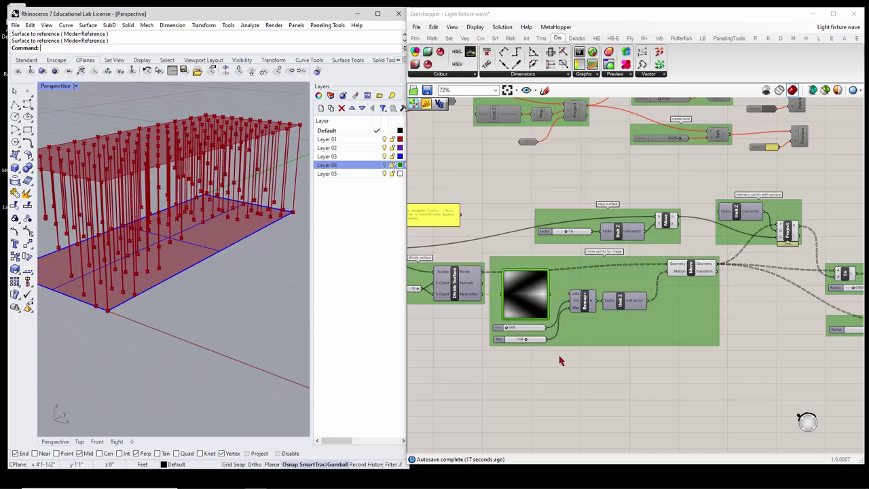
pyautogui.scroll(-2, 578, 360)
pyautogui.scroll(-3, 617, 199)
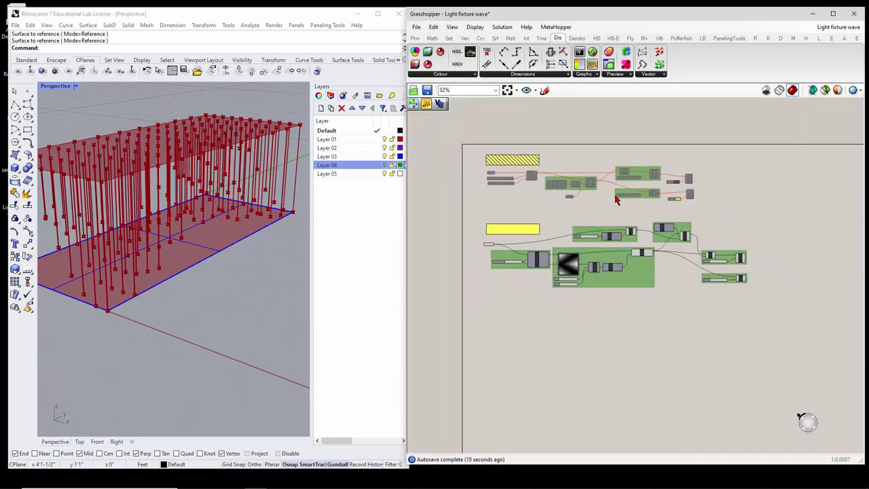
pyautogui.click(193, 279)
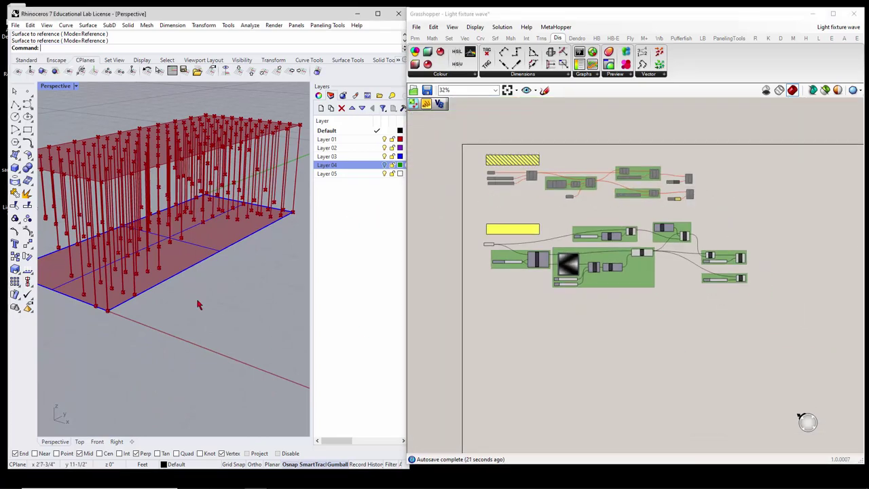